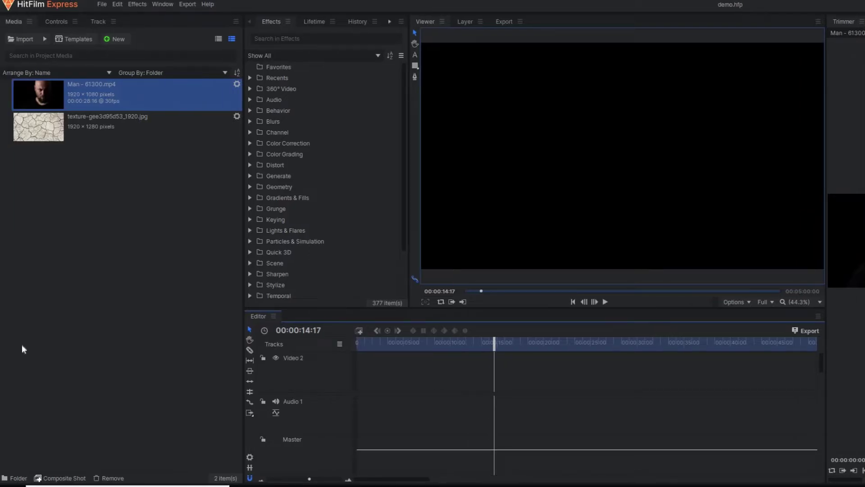
- Add Man - 61300.mp4 to the Video 2 track and shorten it to about 10 seconds by slicing it and deleting the remainder
drag(102, 90, 377, 352)
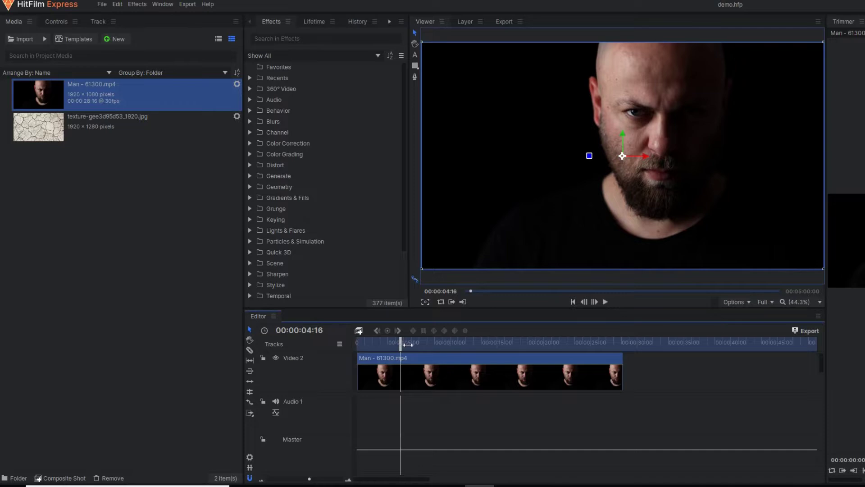
drag(408, 344, 438, 344)
key(ctrl+shift+d)
drag(438, 374, 534, 369)
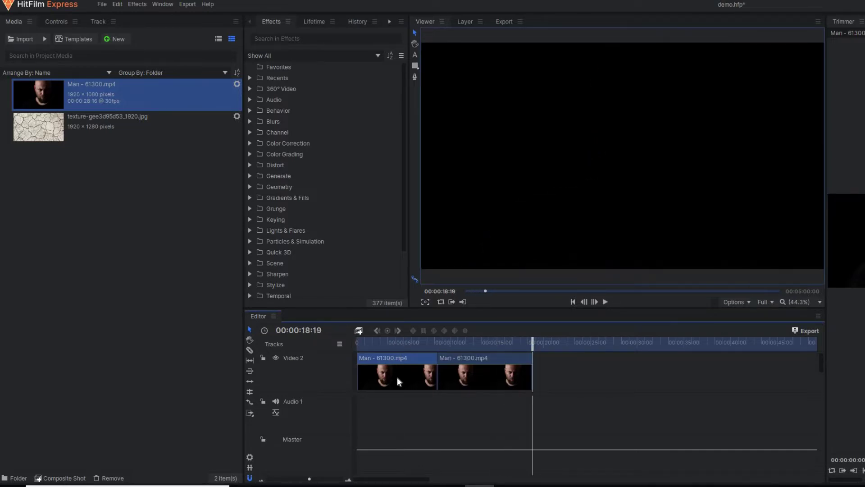
key(Delete)
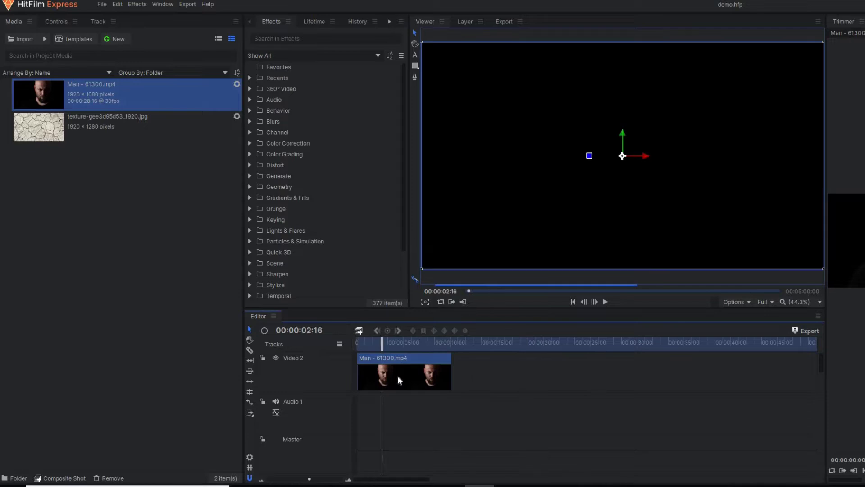
- Make a composite shot named "man" from the trimmed clip, using the selected clip's properties and leaving effects and transforms here
right_click(397, 376)
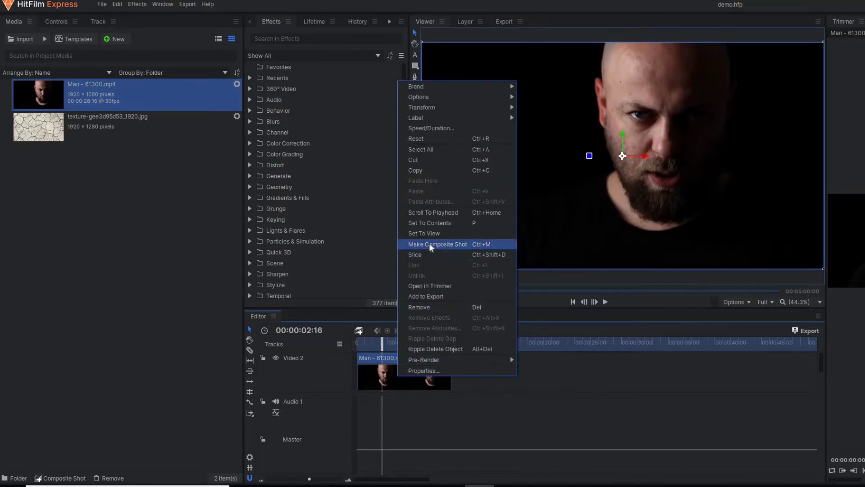
click(429, 242)
text(main)
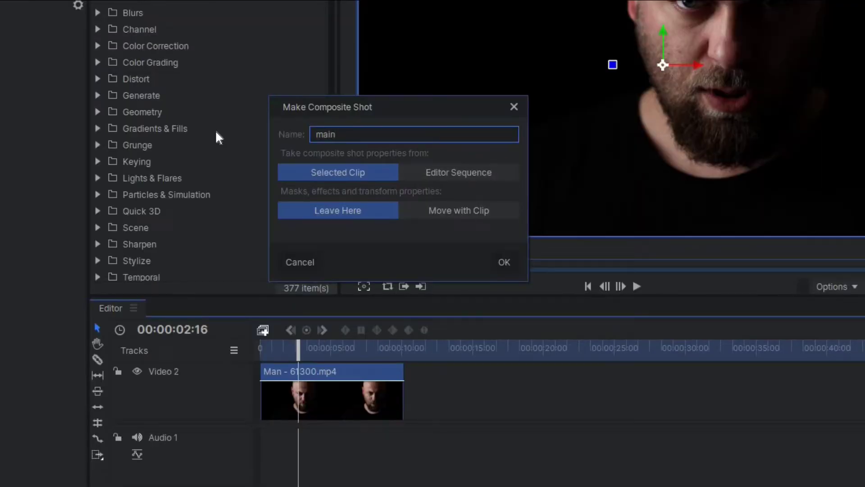
key(BackSpace)
key(BackSpace)
key(BackSpace)
key(BackSpace)
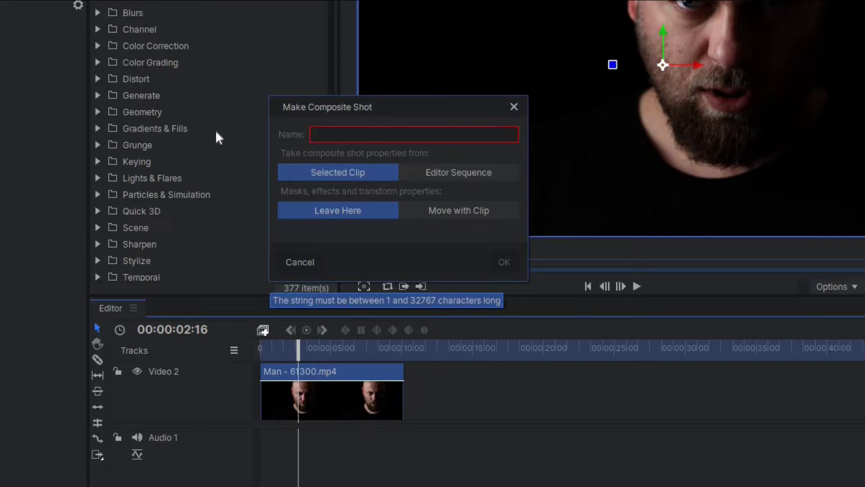
text(man)
click(503, 262)
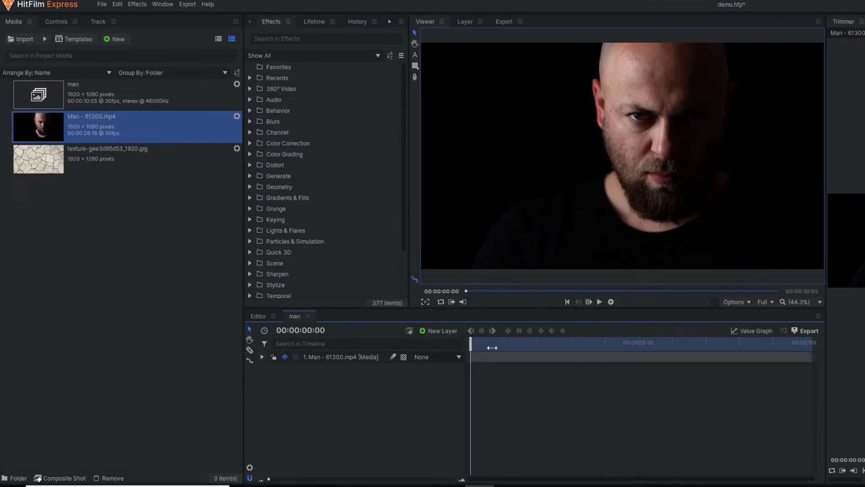
- Save the project and scrub through the footage in the man composite shot
drag(489, 347, 426, 366)
key(ctrl+s)
drag(493, 345, 749, 399)
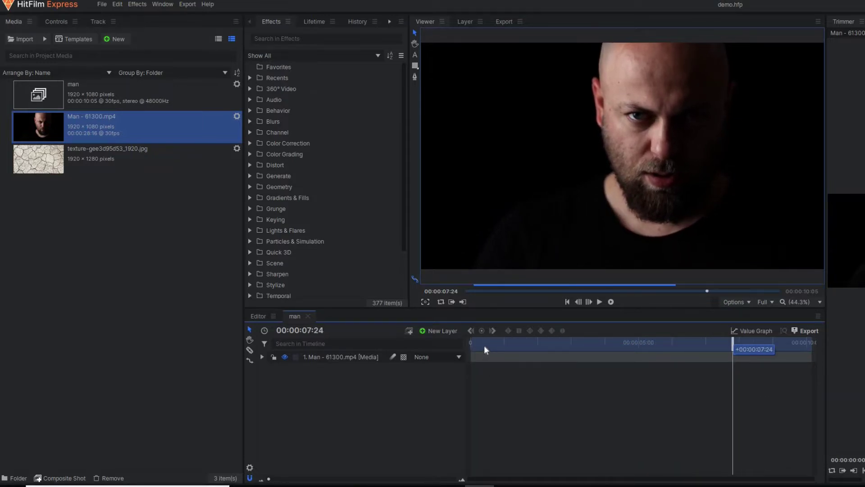
click(484, 345)
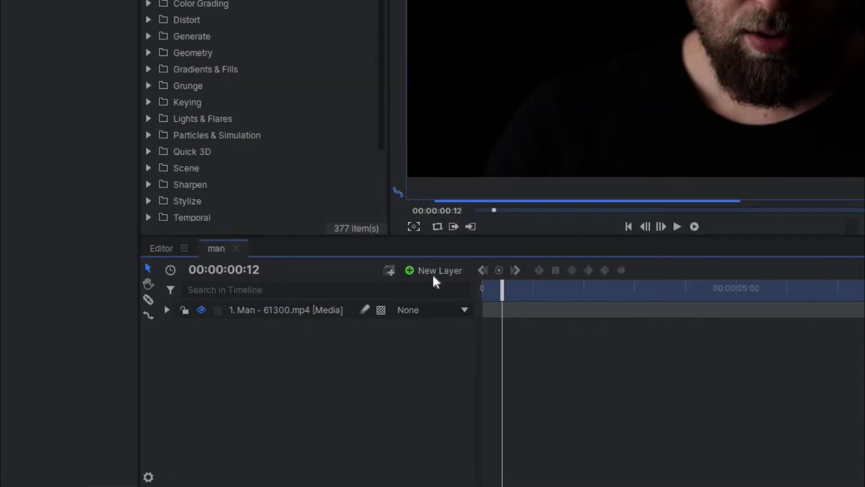
- Add a new point layer to the composite shot and rename it "tracking point"
click(433, 271)
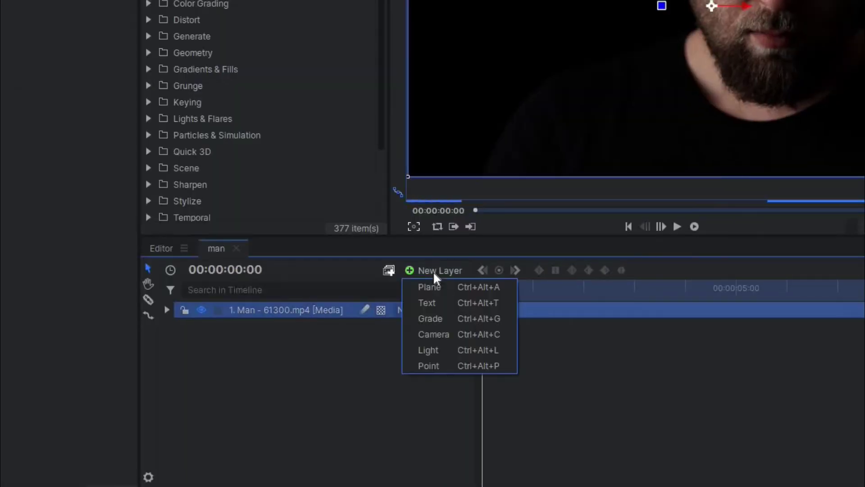
click(430, 366)
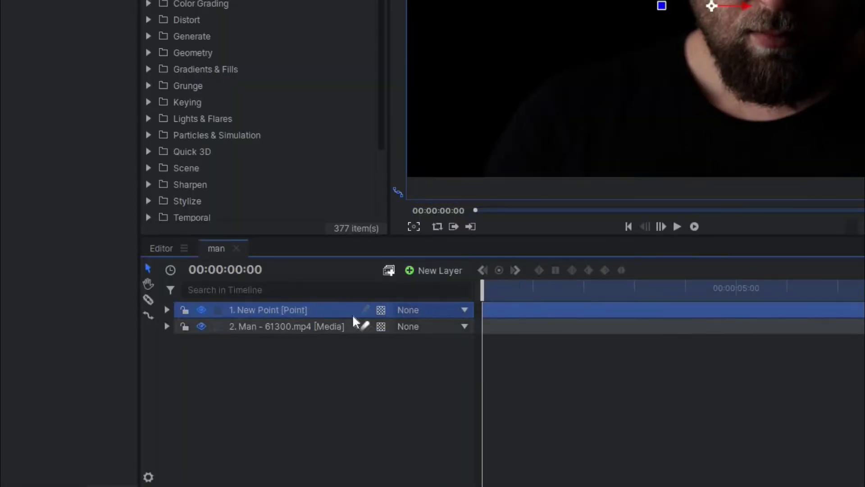
text(t)
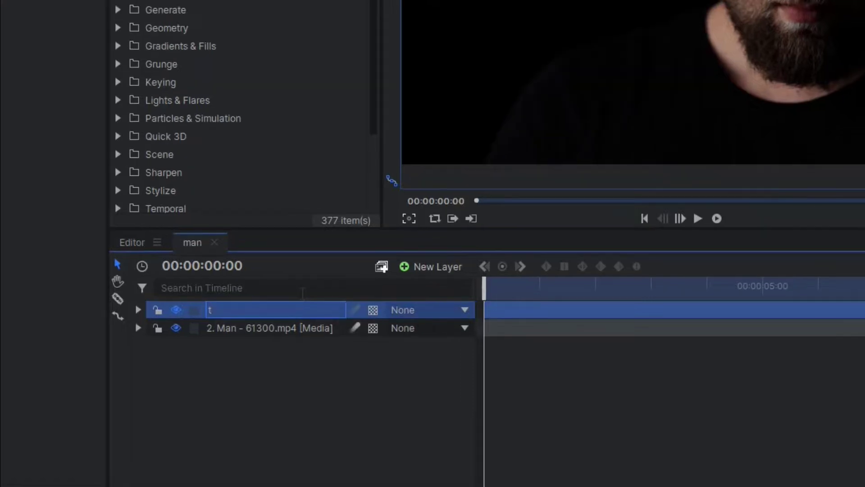
text(racking point)
key(Return)
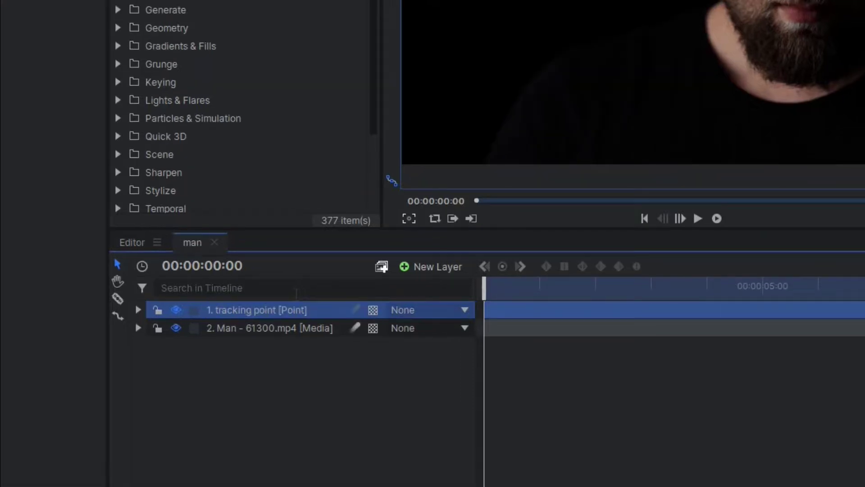
- Add a tracker to the Man - 61300.mp4 layer and place its tracking box over the man's lit eye
click(257, 330)
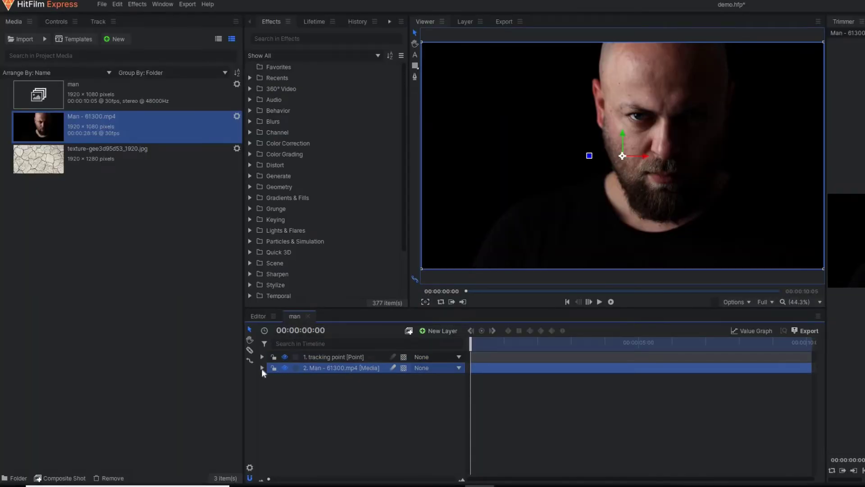
click(262, 368)
click(459, 380)
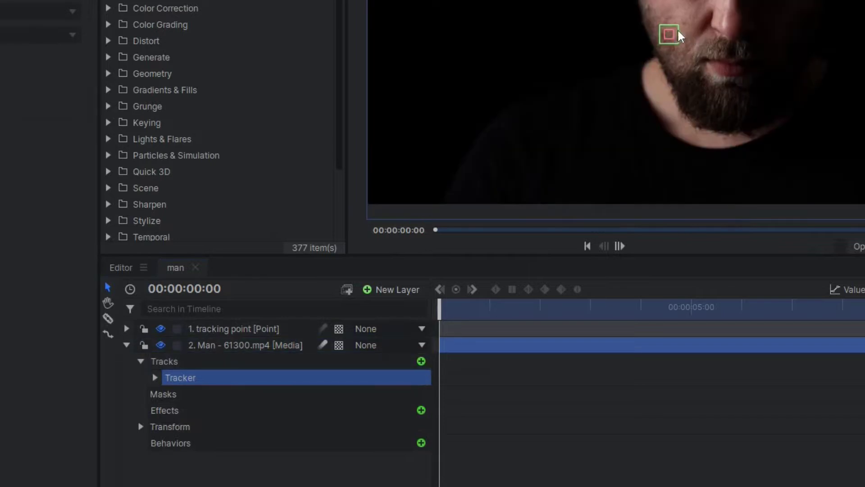
scroll(675, 28, up, 2)
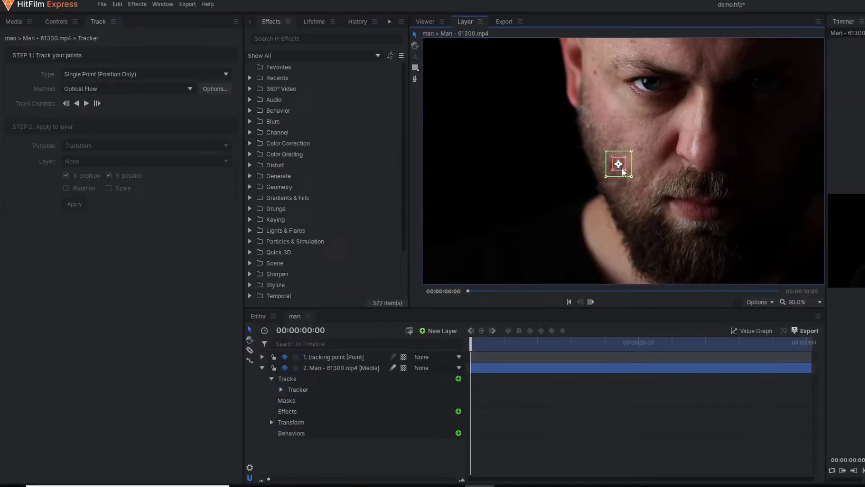
scroll(666, 45, up, 2)
scroll(606, 168, down, 4)
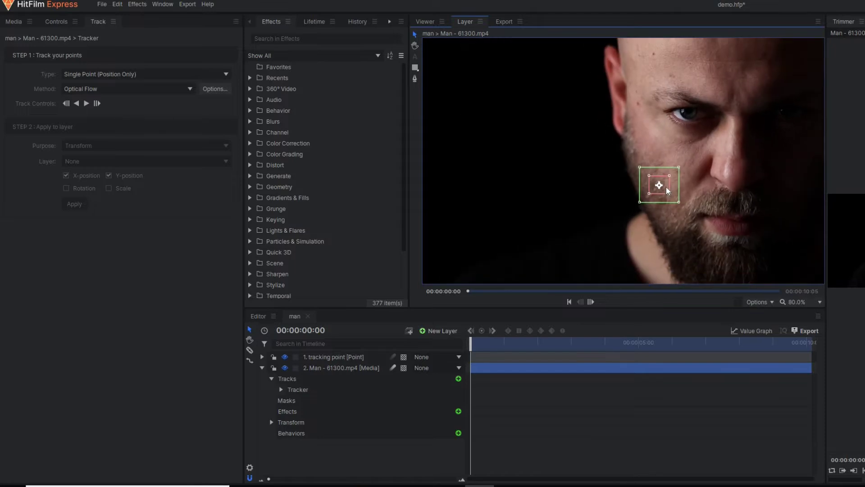
drag(664, 182, 694, 115)
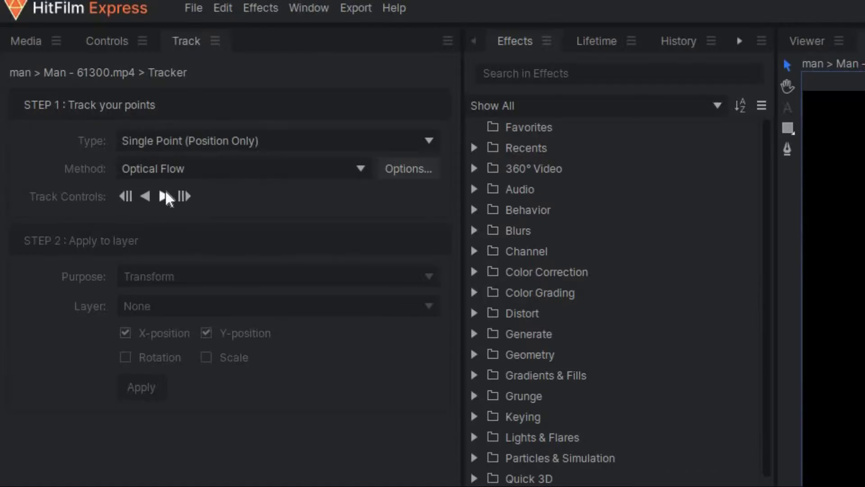
- Track the point forward through the clip and apply the X and Y position transform to the tracking point layer
click(87, 103)
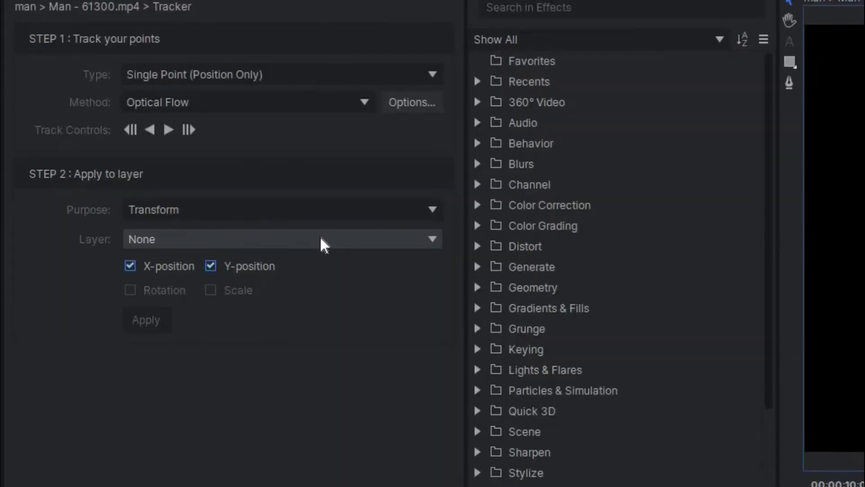
click(167, 162)
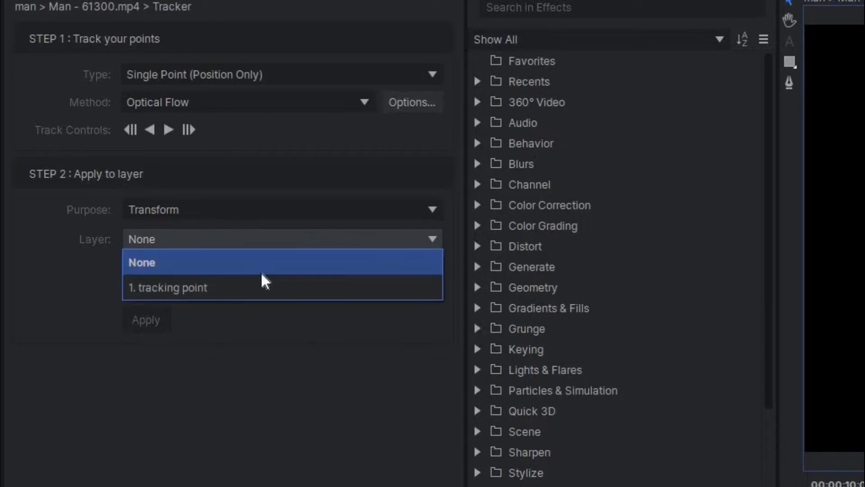
click(232, 286)
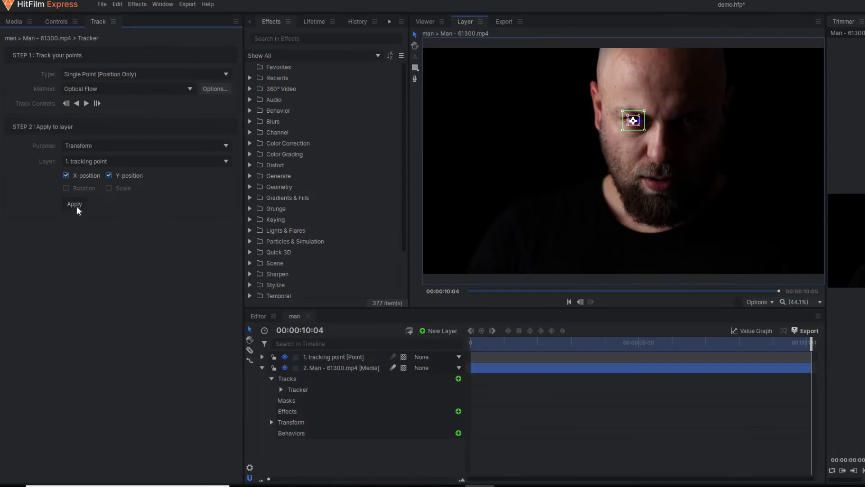
- Check how the tracking point follows the eye by scrubbing through the whole composite shot
click(480, 345)
drag(457, 345, 344, 371)
click(262, 367)
click(331, 358)
drag(471, 345, 829, 397)
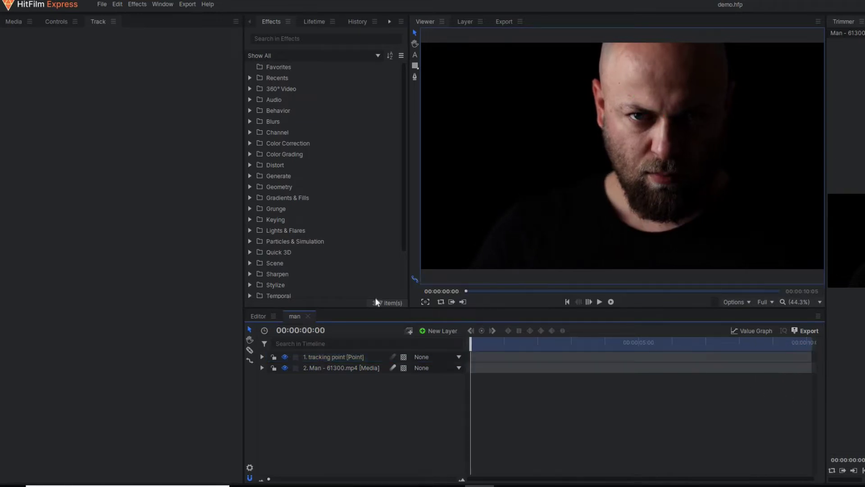
- Add texture-gee3d95d53_1920.jpg between the tracking point and Man - 61300.mp4 layers and reveal its transform properties
click(20, 21)
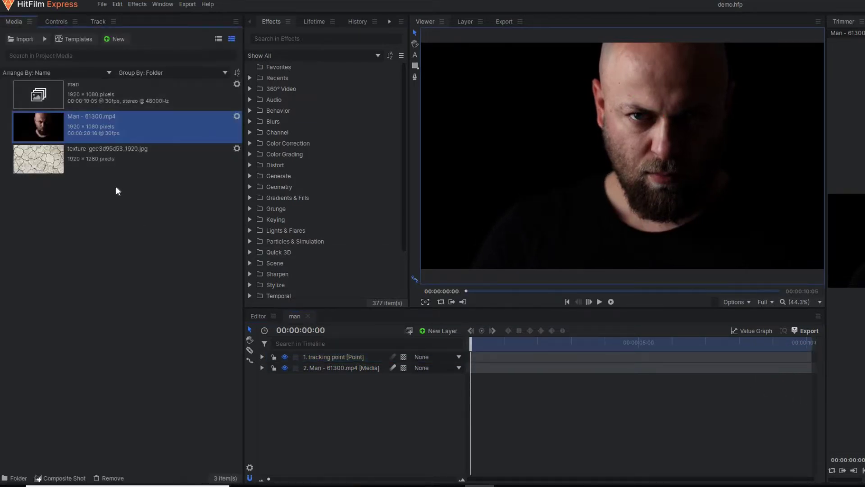
drag(90, 159, 321, 373)
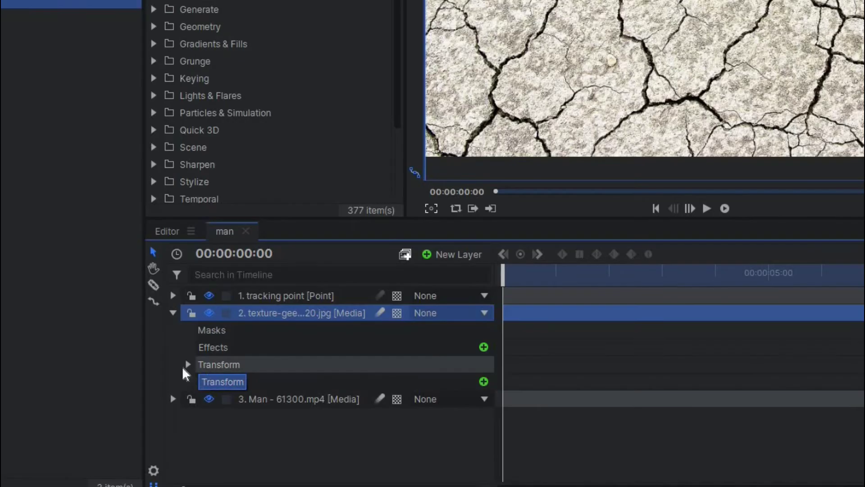
drag(182, 366, 187, 361)
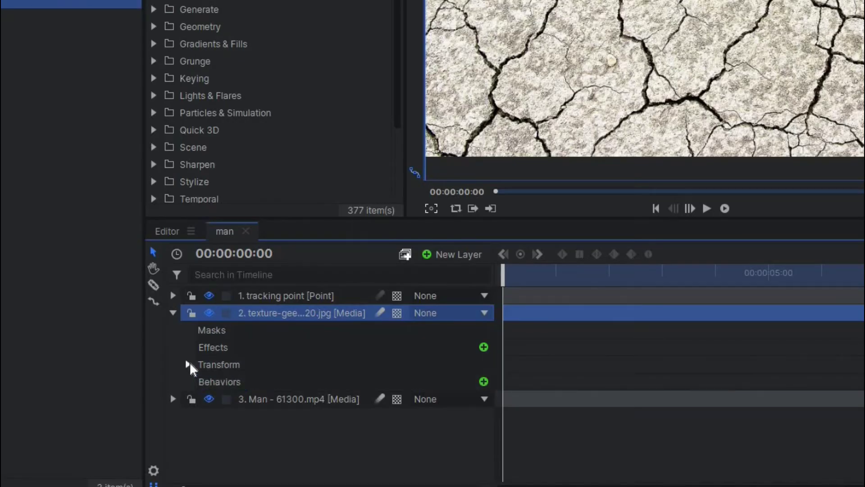
click(188, 365)
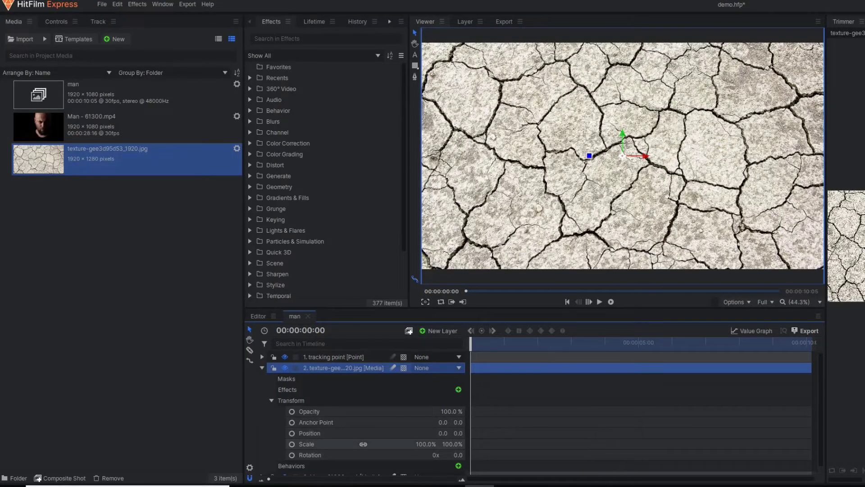
- Scale the texture layer to 26%, rotate it about 89.4 degrees and position it over the lit half of the face at about 55.7, 44.2
drag(426, 444, 399, 444)
drag(589, 157, 622, 122)
drag(428, 444, 422, 444)
scroll(649, 135, up, 5)
scroll(618, 175, down, 2)
drag(607, 153, 627, 147)
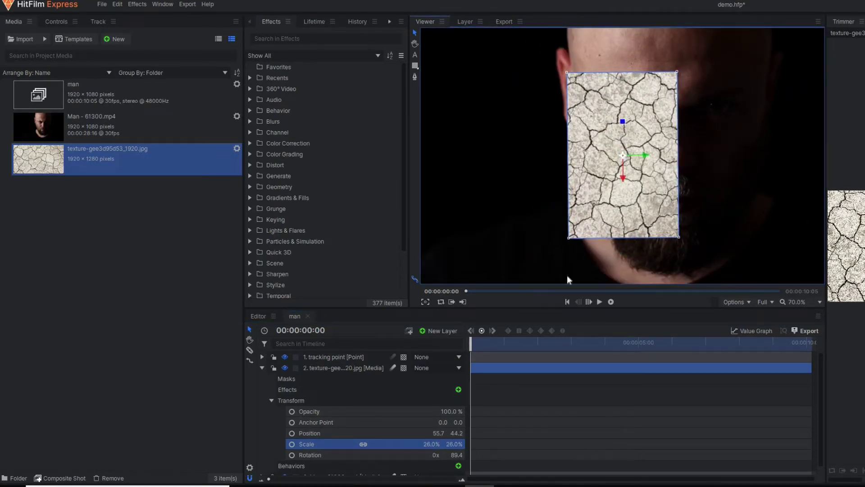
- Set the texture layer's opacity to 43%, parent it to the tracking point layer, and scrub through the shot to check its motion
click(462, 411)
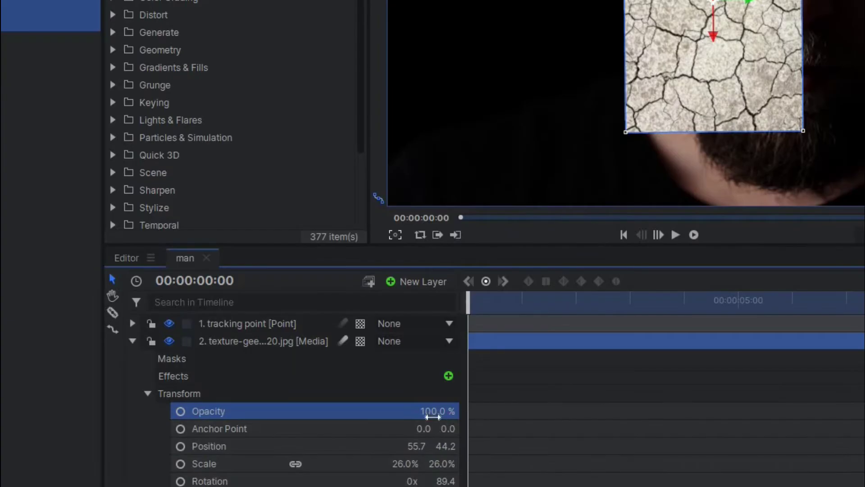
mouse_move(432, 417)
mouse_down()
mouse_move(379, 416)
mouse_move(446, 411)
mouse_up()
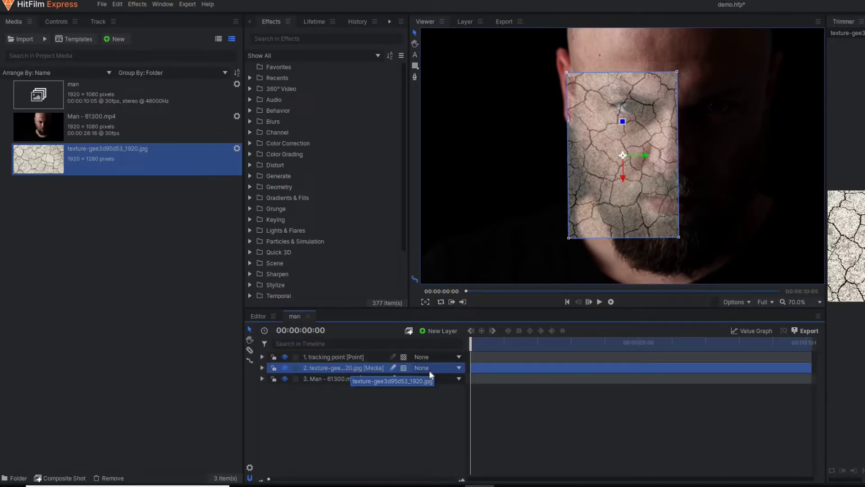
click(429, 368)
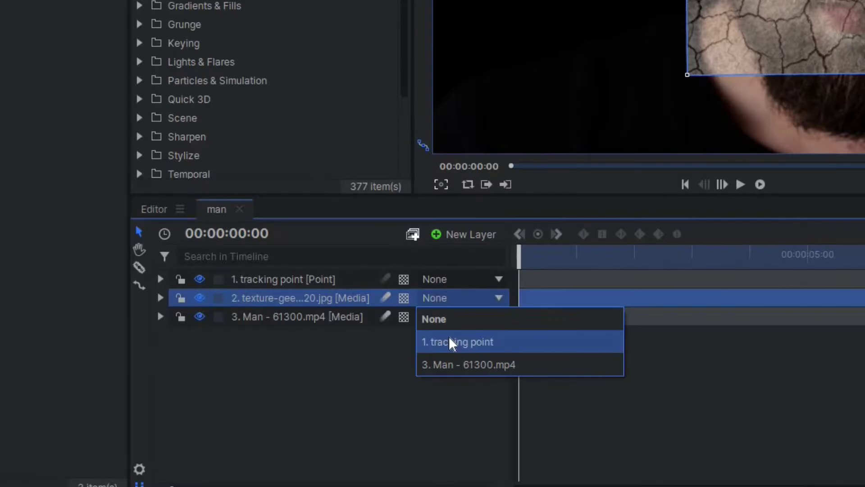
click(430, 394)
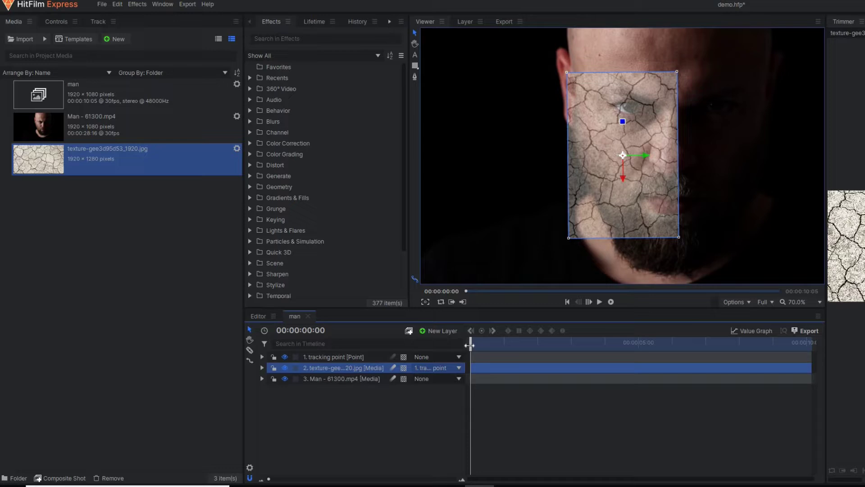
drag(473, 346, 805, 392)
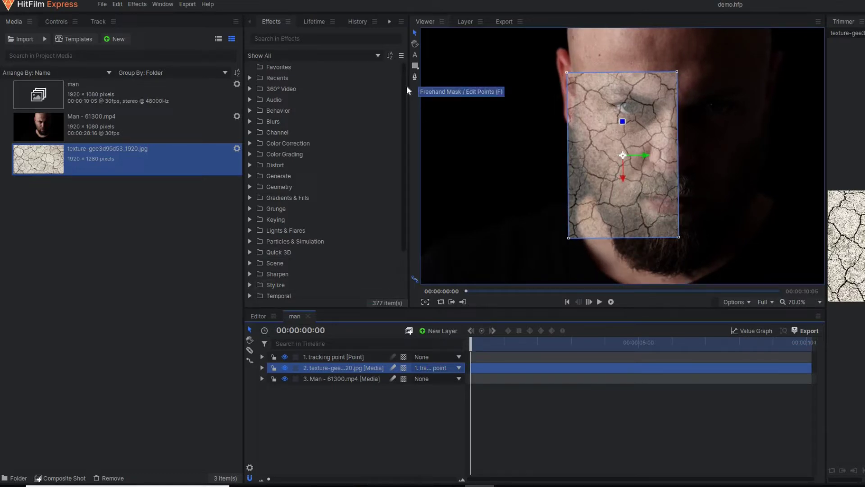
- Draw a closed freehand mask on the texture layer around the lit cheek, from below the eye down to the beard
click(414, 77)
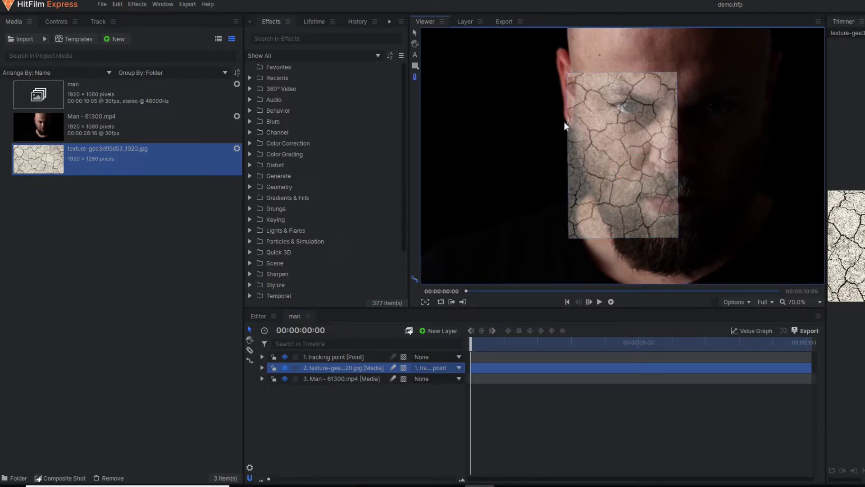
scroll(608, 140, up, 2)
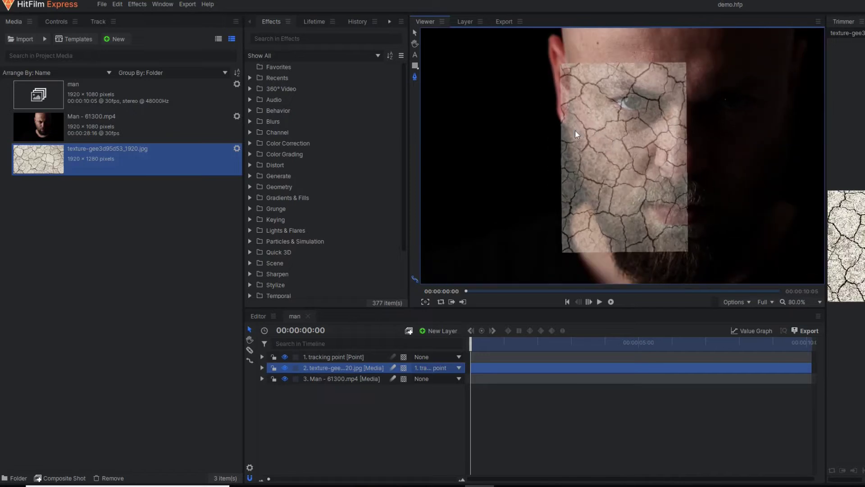
click(576, 130)
click(579, 154)
click(592, 190)
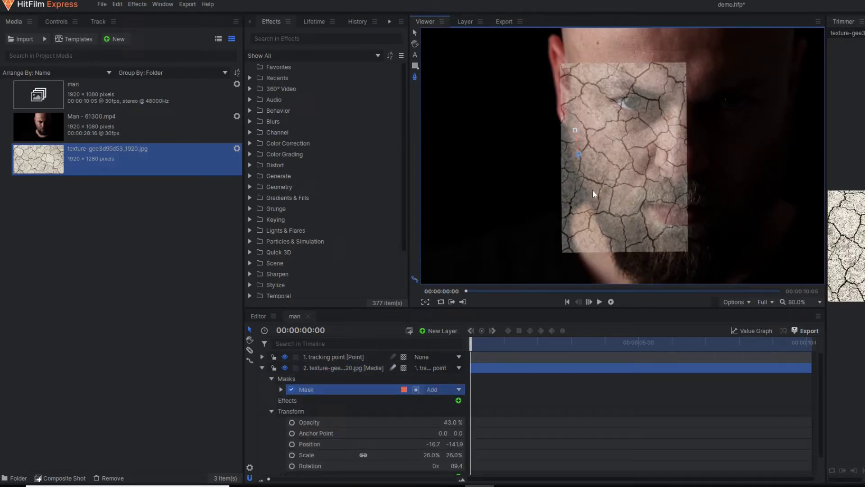
click(605, 204)
click(621, 204)
click(633, 195)
click(636, 176)
click(644, 159)
click(651, 145)
click(655, 132)
click(649, 127)
click(632, 123)
click(612, 121)
click(601, 119)
click(584, 118)
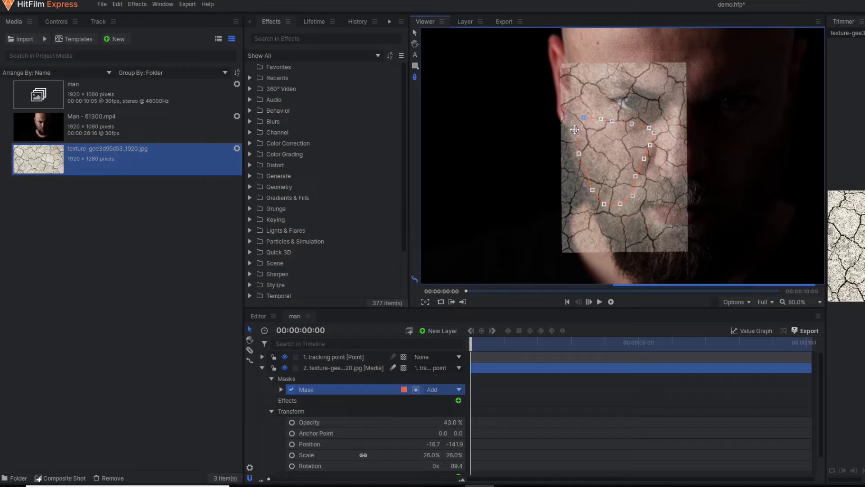
click(575, 130)
- Set the texture layer's opacity to 100%
click(453, 421)
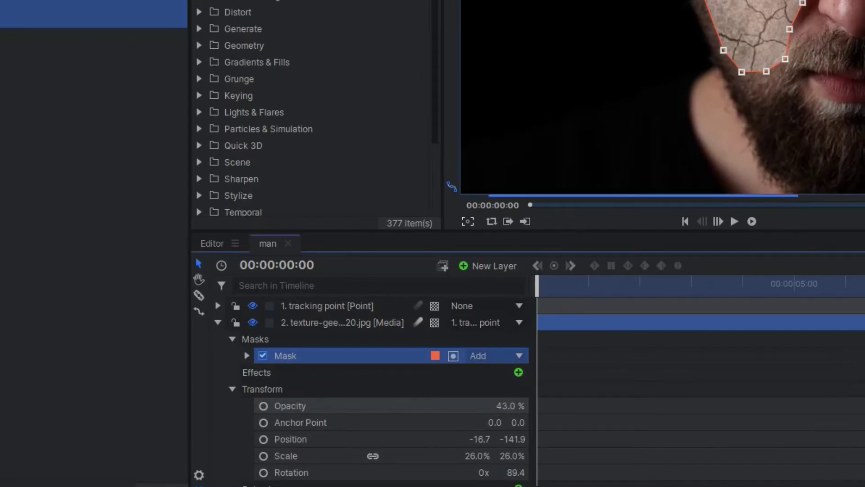
key(BackSpace)
text(100)
key(Return)
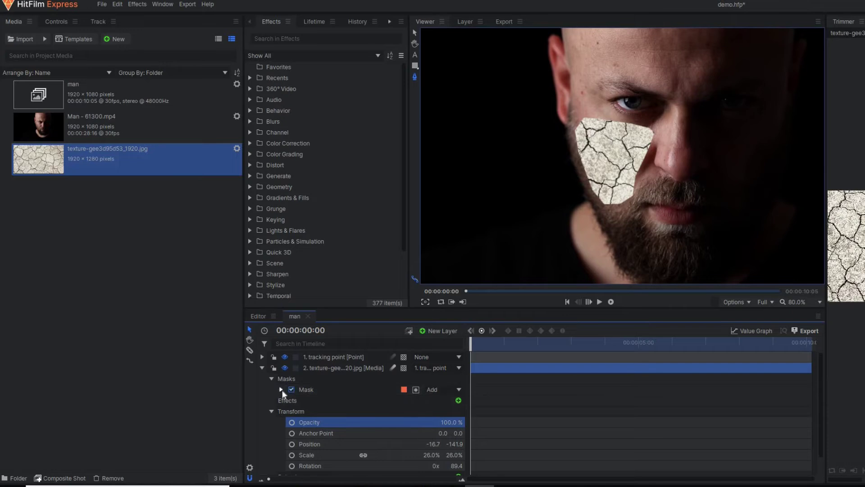
- Set the mask's feather strength to 196 px and scrub through the shot to check the softened texture on the face
click(247, 355)
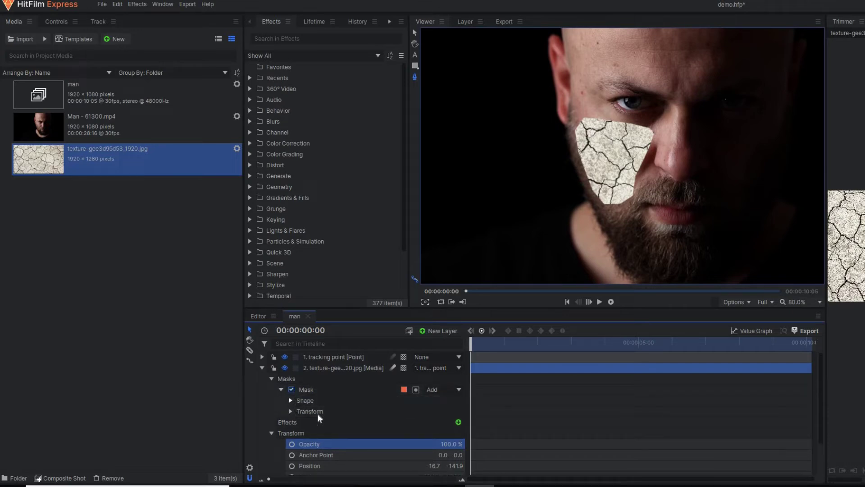
click(290, 401)
drag(454, 433, 596, 414)
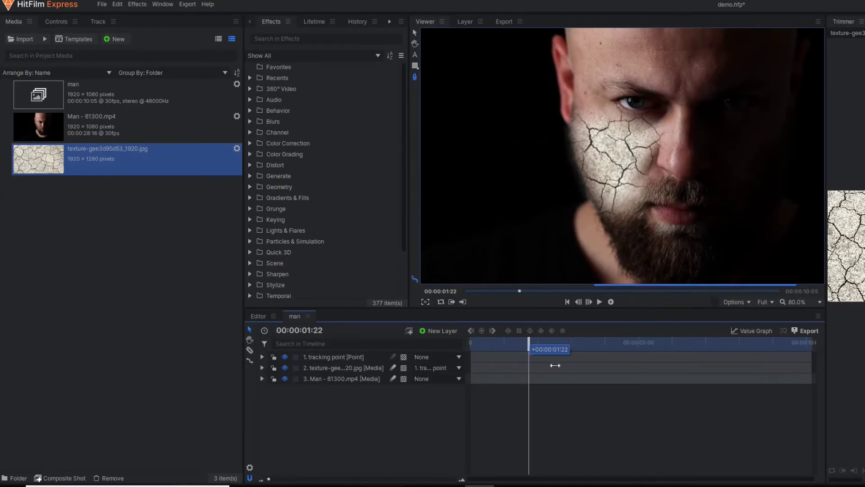
drag(555, 368, 788, 350)
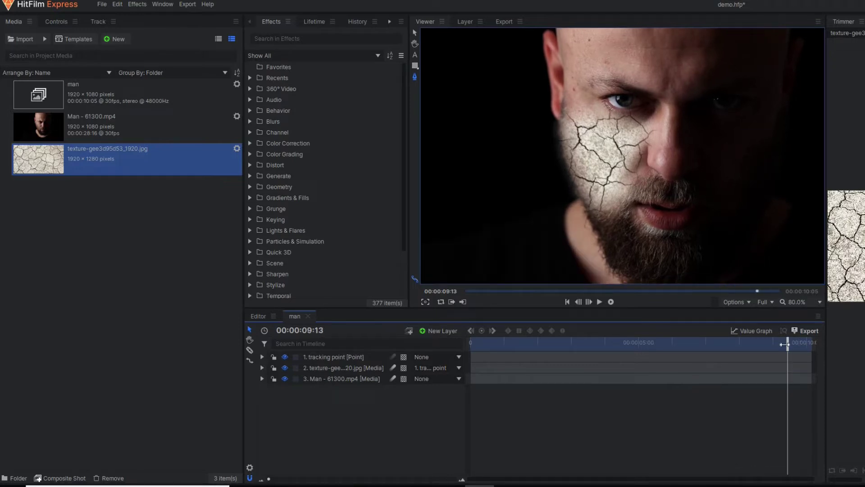
- Rename the texture layer as crack
click(353, 372)
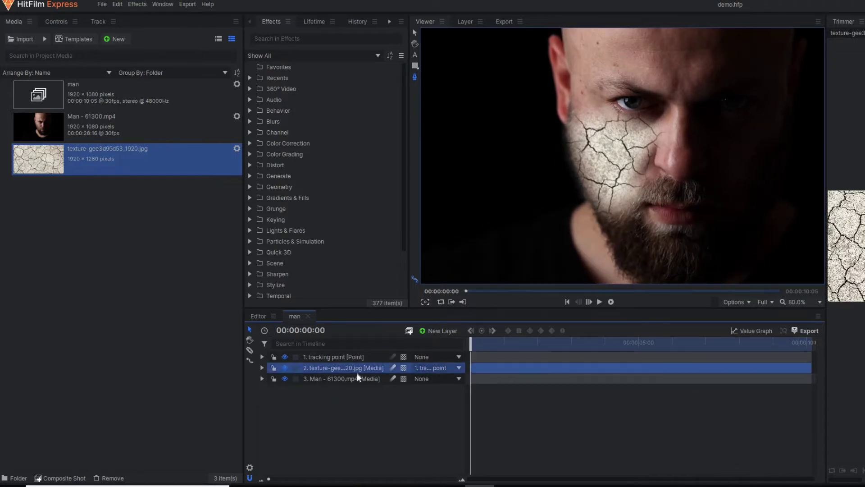
double_click(358, 372)
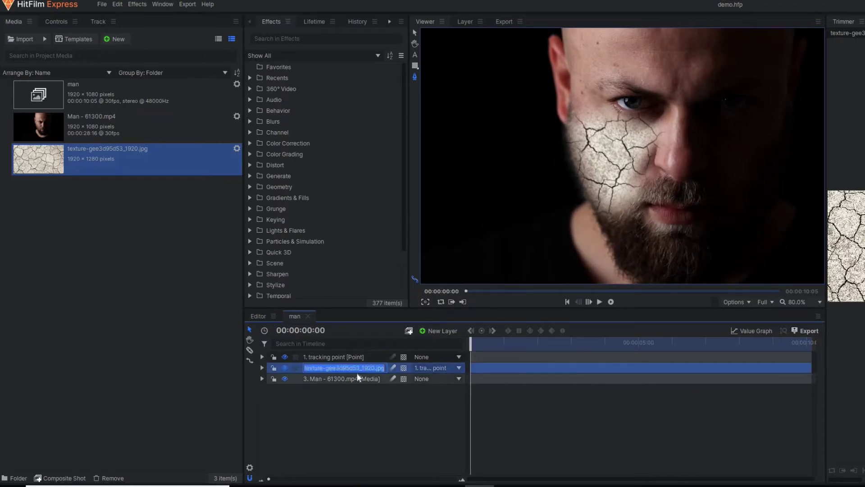
key(BackSpace)
text(creack)
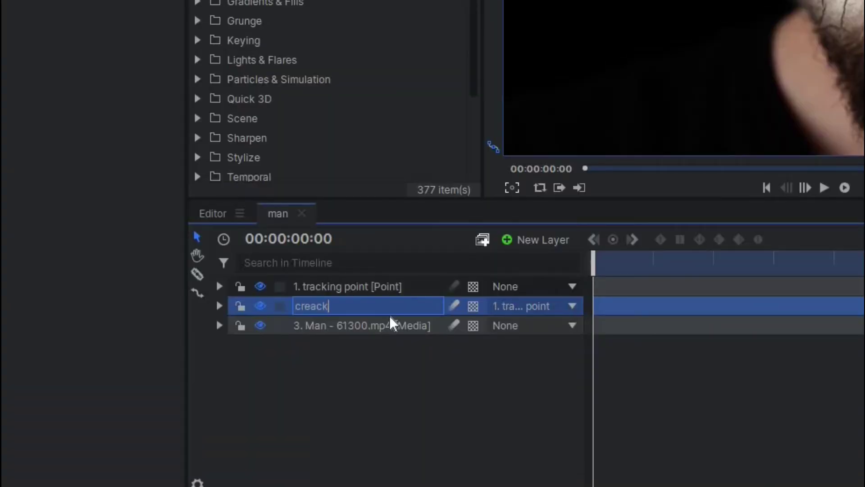
key(BackSpace)
key(BackSpace)
key(BackSpace)
key(BackSpace)
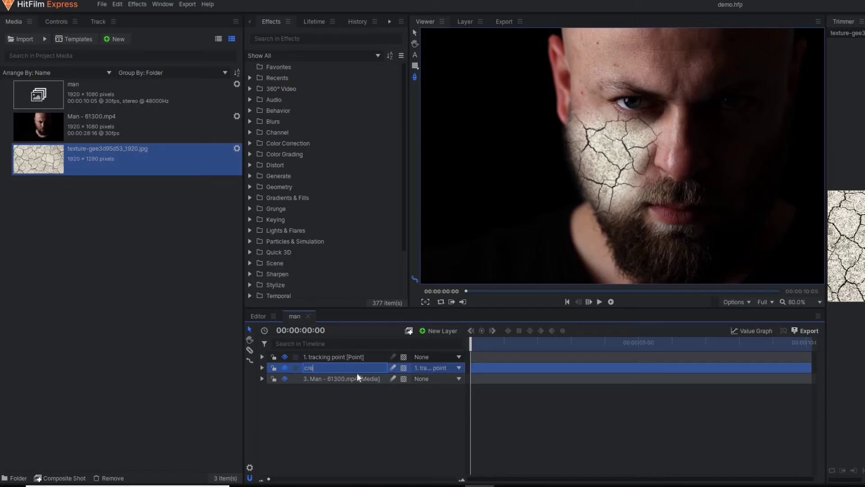
text(ack)
key(Return)
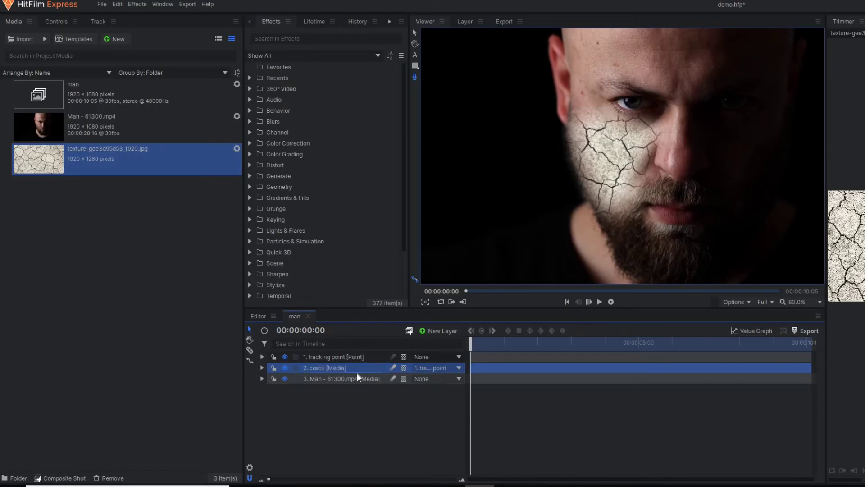
- Set the crack layer's blend mode to Overlay and inspect the blended cheek up close
right_click(320, 366)
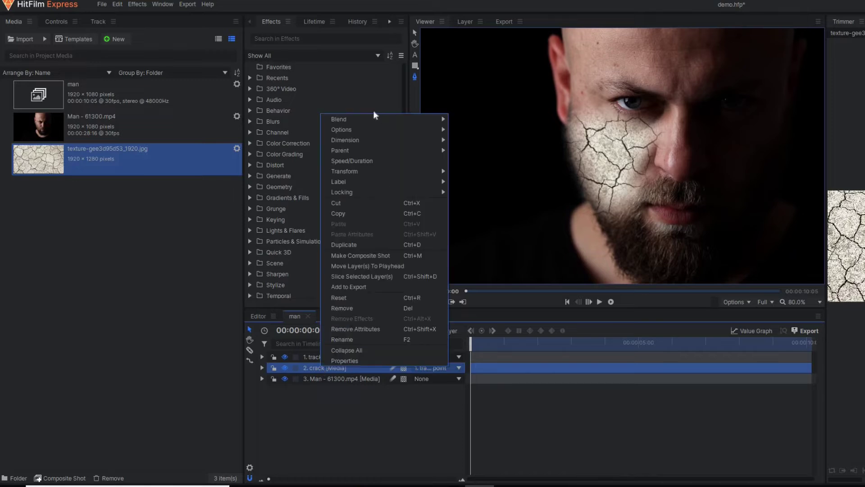
mouse_move(348, 119)
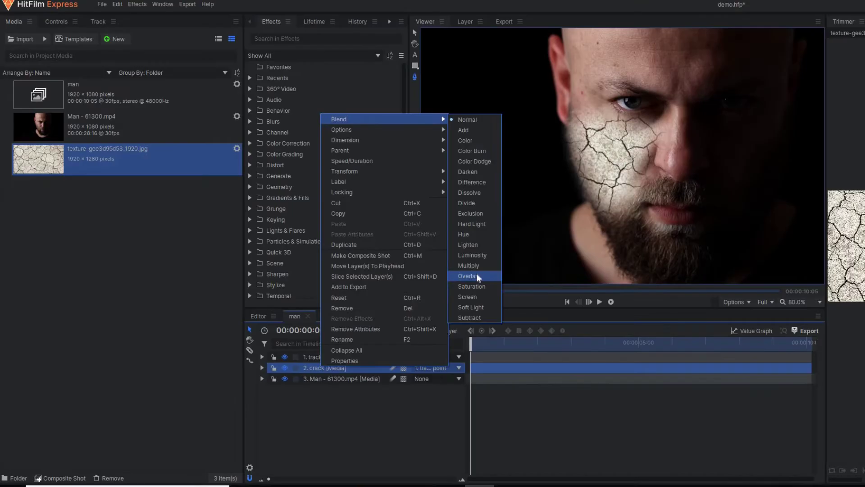
click(561, 276)
click(816, 382)
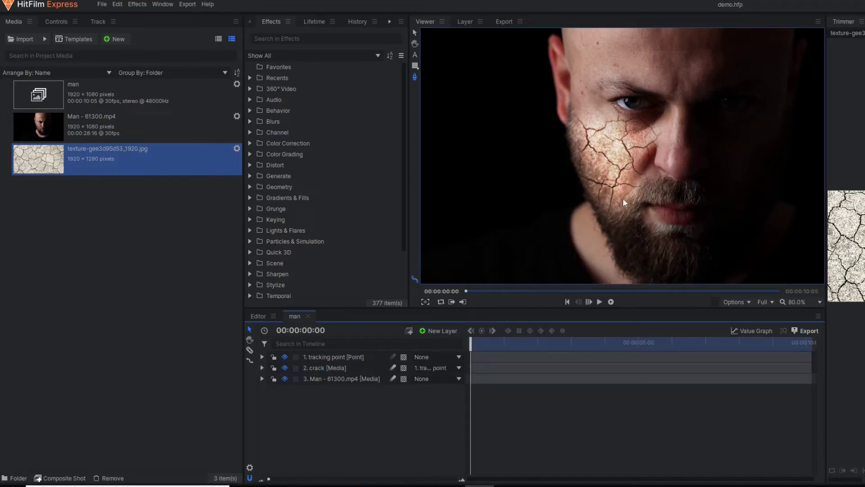
scroll(614, 199, up, 1)
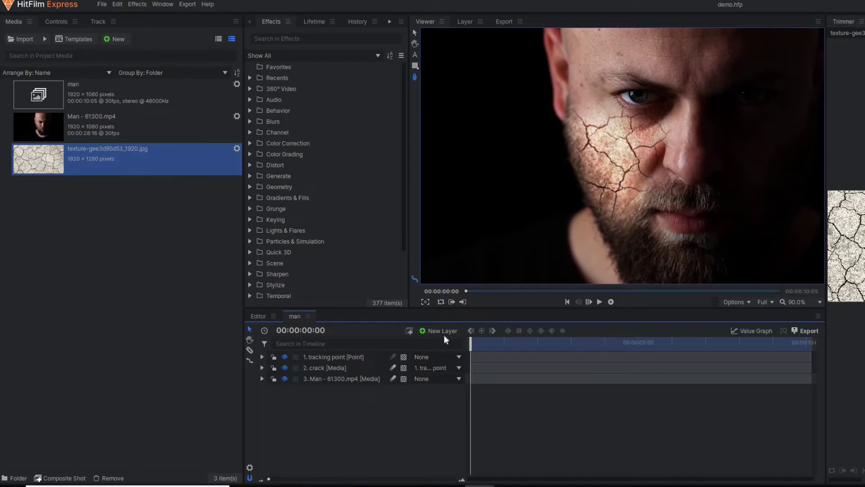
- Reveal the crack layer's mask transform properties and add a Path keyframe at 00:00:04:22
click(322, 368)
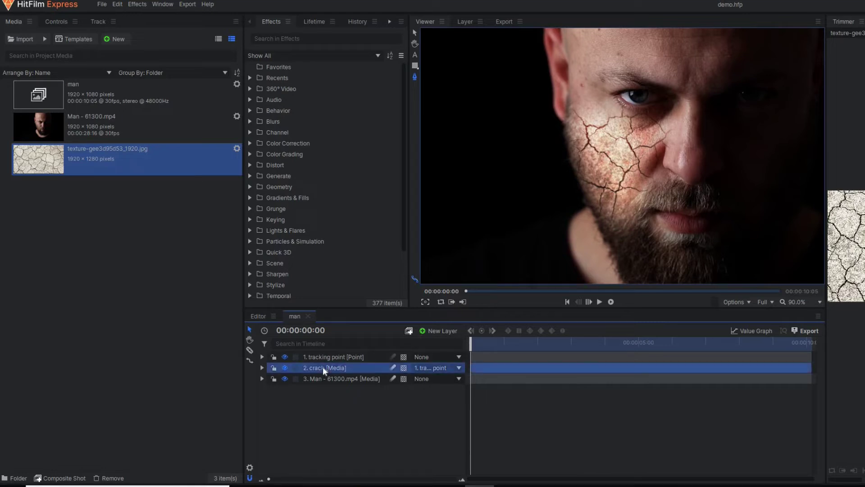
click(262, 367)
click(304, 390)
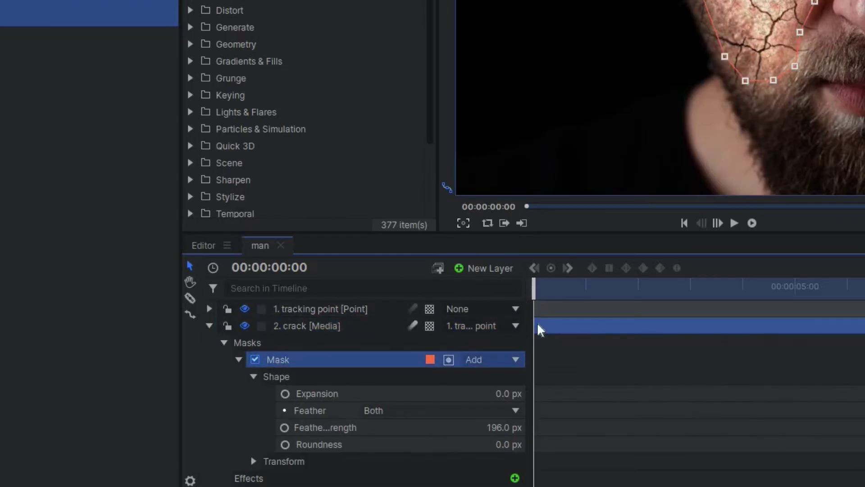
click(239, 359)
click(238, 359)
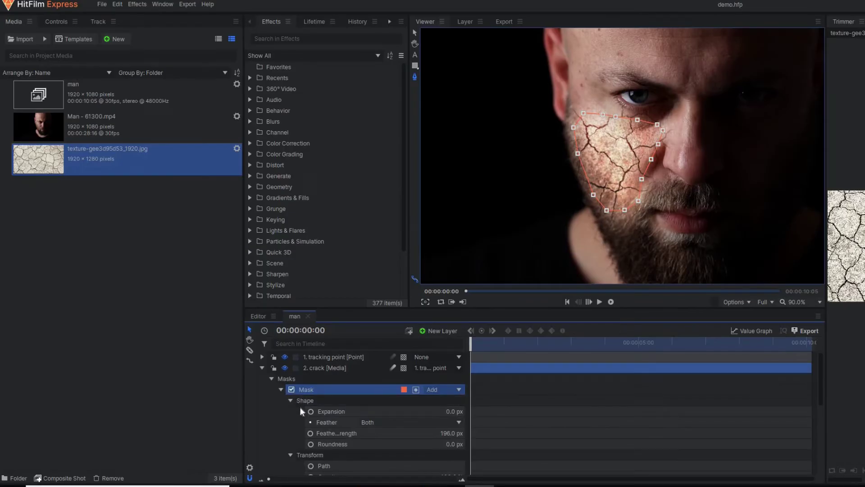
scroll(300, 416, down, 1)
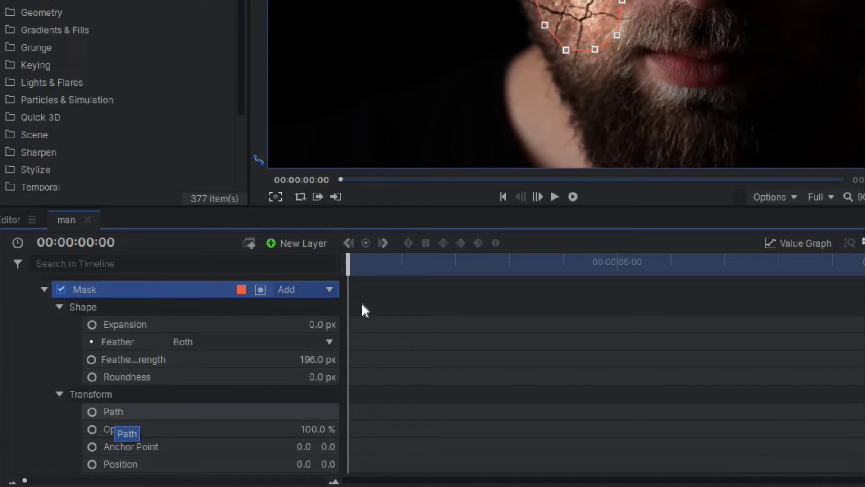
drag(377, 274, 604, 306)
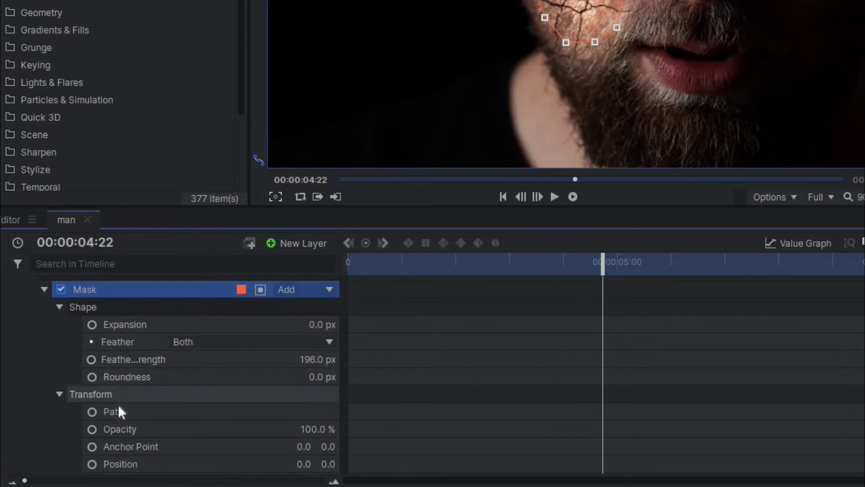
click(92, 412)
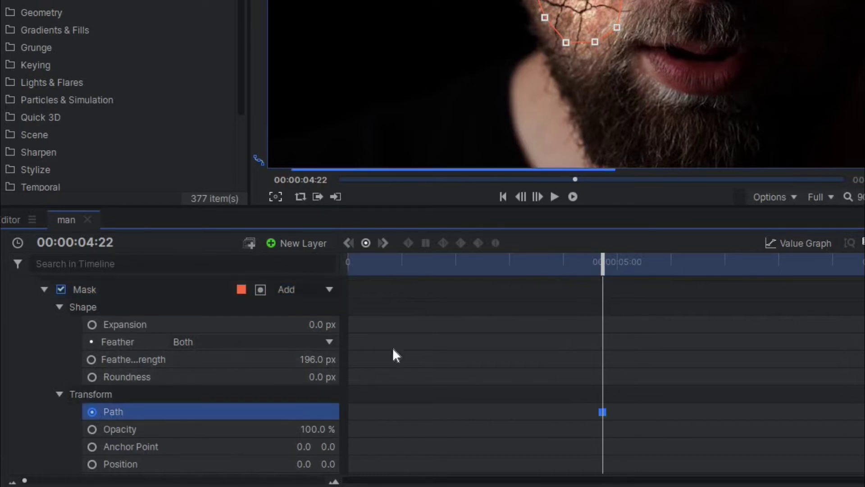
- At 00:00:00:00, reshape the mask path by pulling its upper and outer points inward so it covers only a small part of the cheek
drag(601, 266, 320, 288)
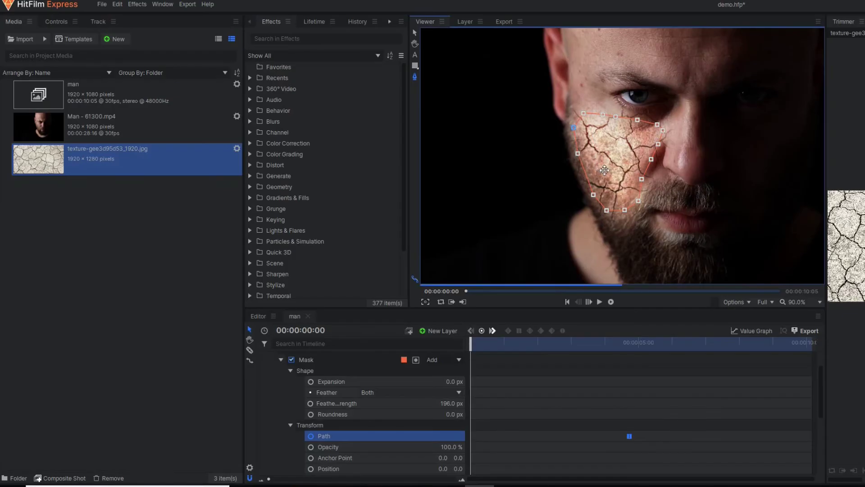
drag(579, 157, 603, 172)
scroll(595, 117, up, 2)
scroll(596, 116, down, 1)
drag(583, 112, 623, 161)
drag(618, 117, 639, 137)
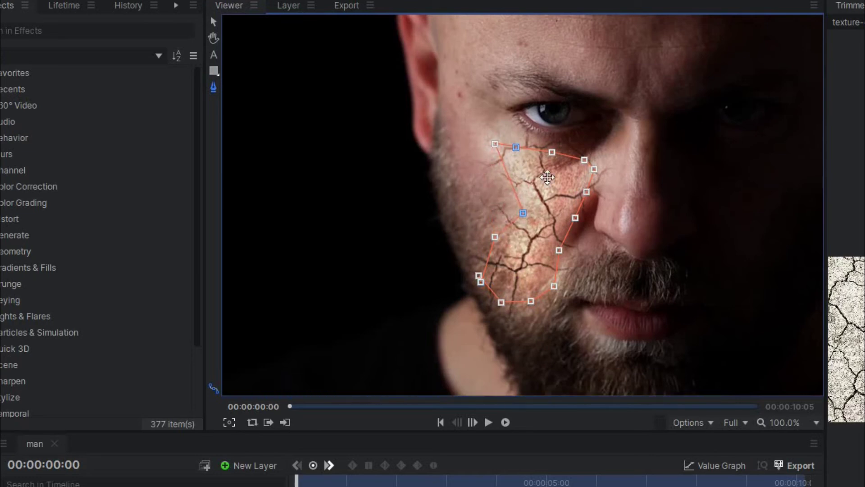
drag(547, 178, 560, 185)
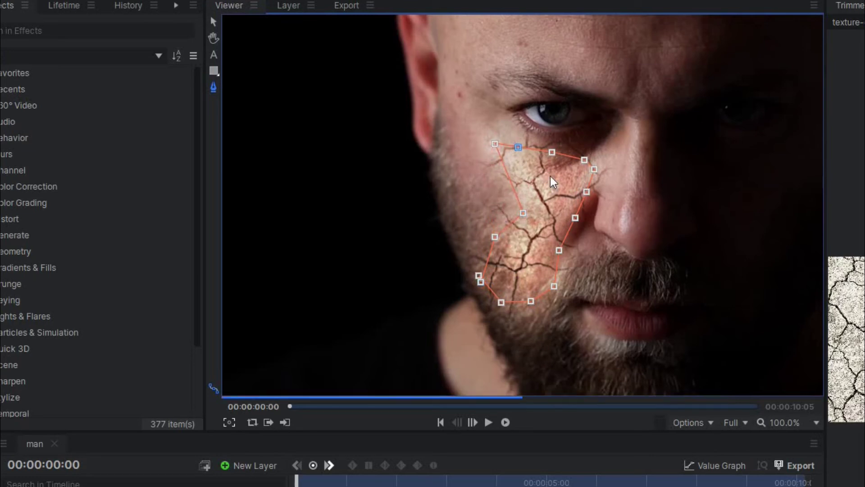
drag(496, 144, 552, 230)
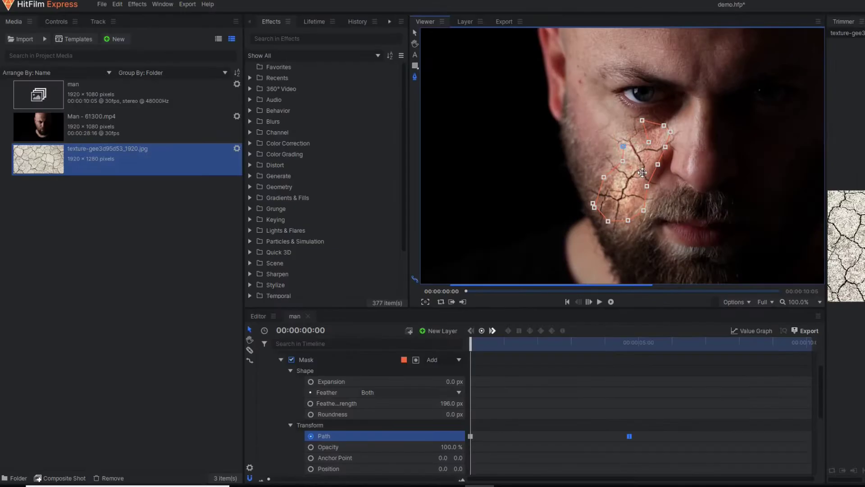
drag(643, 173, 619, 201)
drag(623, 161, 635, 197)
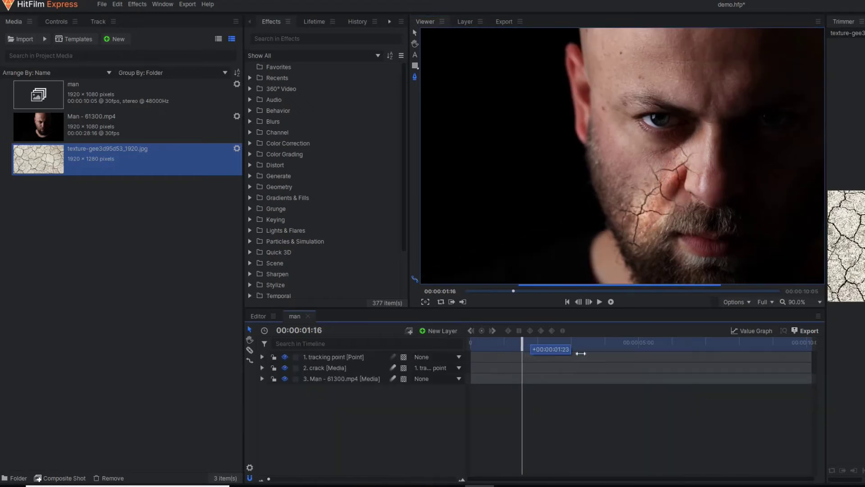
- Save the project, scrub through the shot to check the animated crack mask, and return to 00:00:00:00
drag(581, 353, 695, 359)
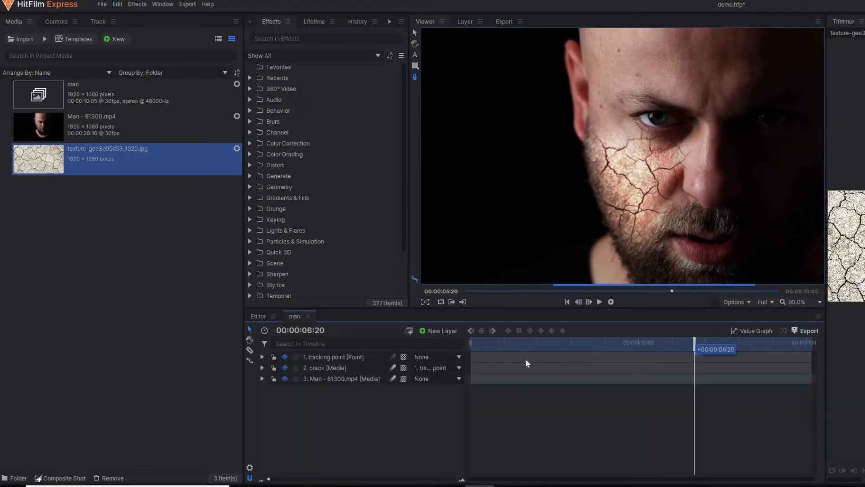
click(486, 345)
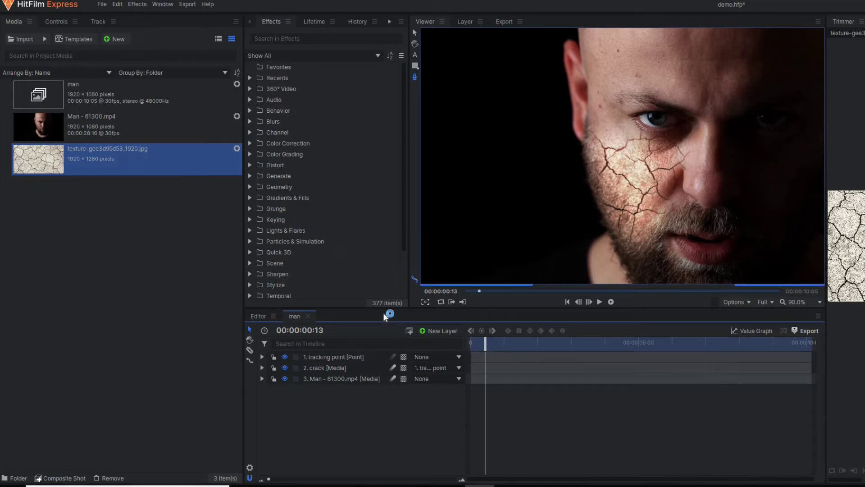
click(472, 343)
key(ctrl+s)
drag(472, 341, 725, 368)
drag(577, 344, 475, 341)
drag(549, 343, 482, 344)
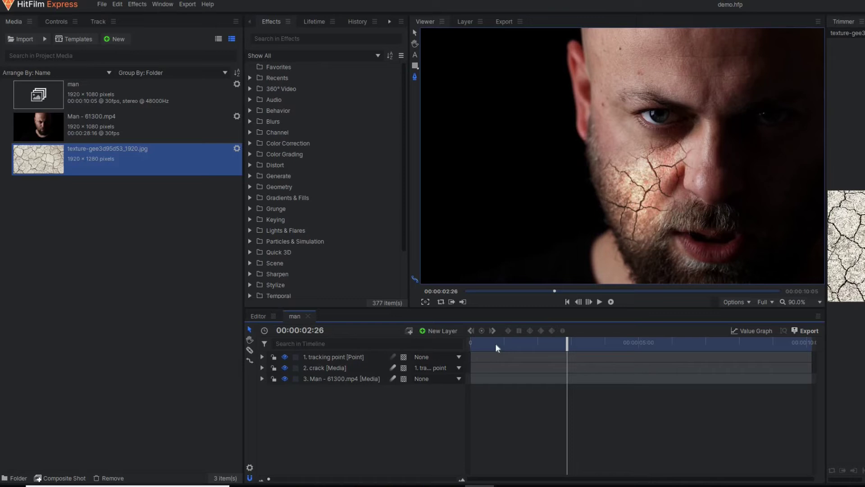
drag(486, 346, 454, 342)
key(Home)
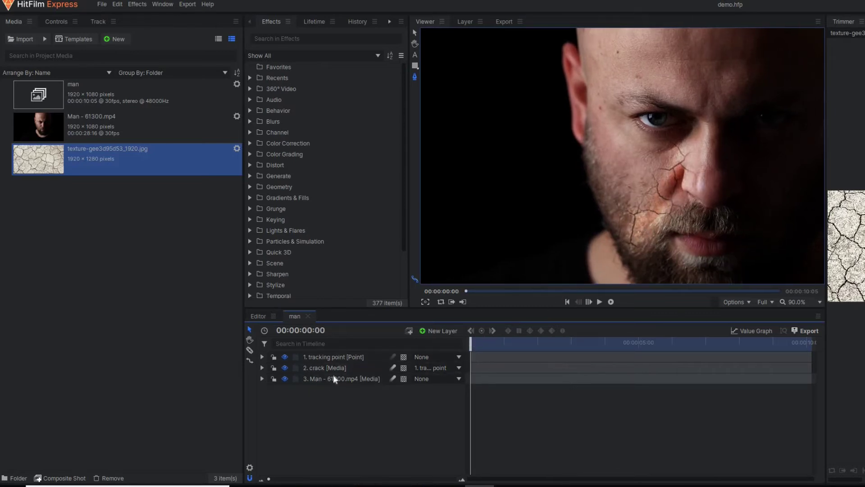
- Reveal the crack layer's transform properties and add an Opacity keyframe at 100% at 00:00:00:19
click(314, 367)
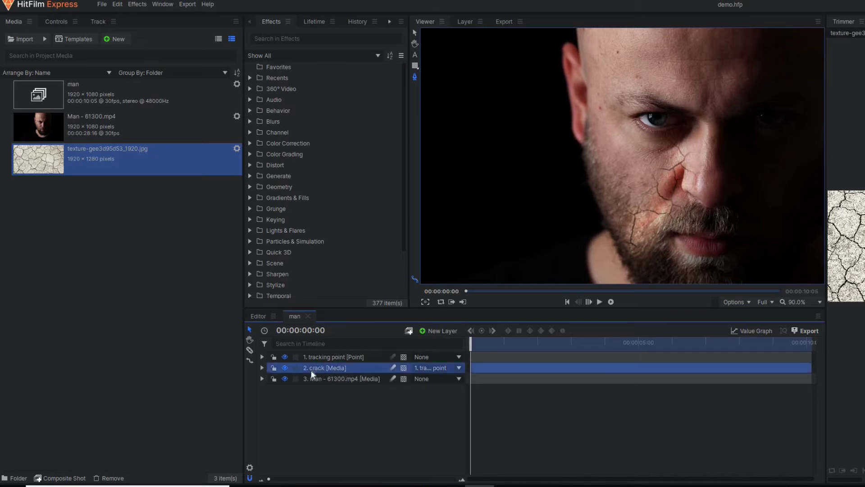
click(262, 368)
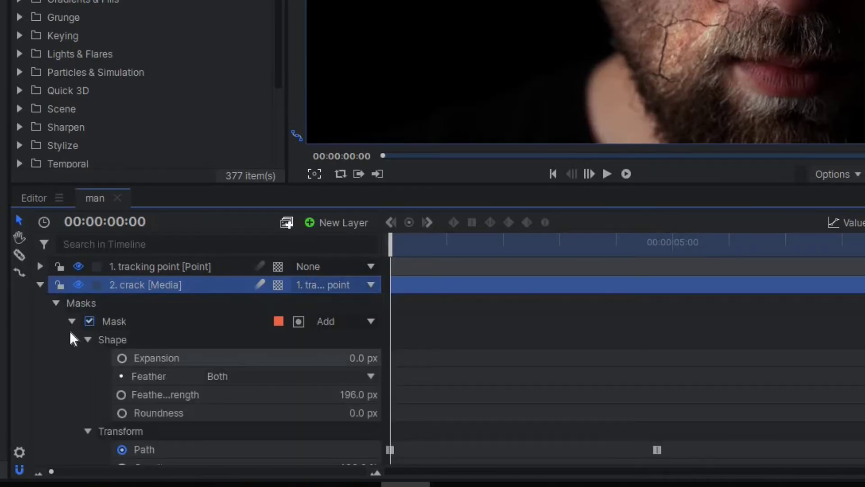
click(280, 389)
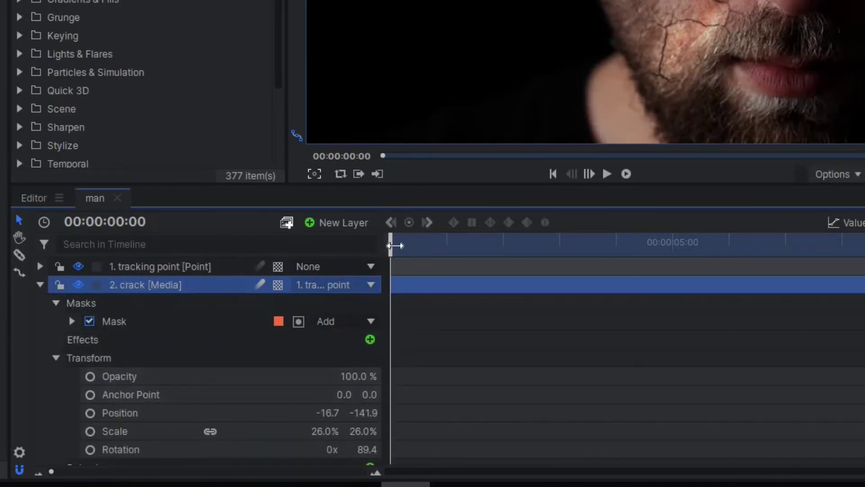
drag(418, 251, 433, 254)
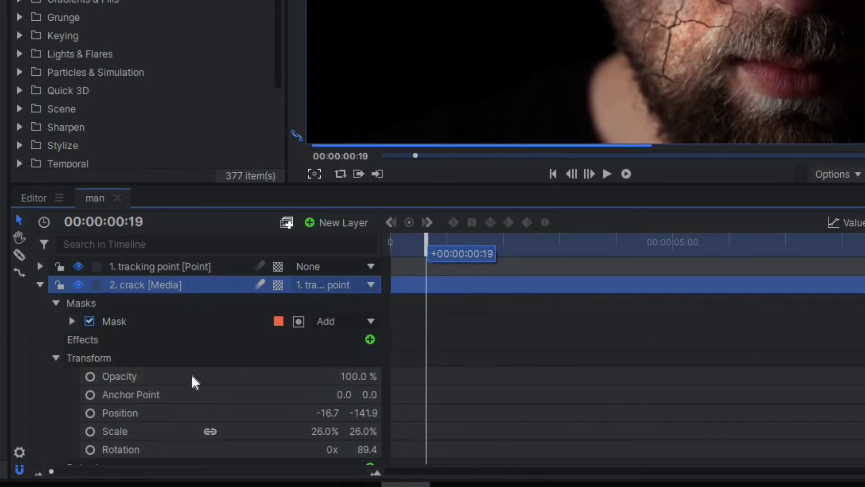
click(90, 376)
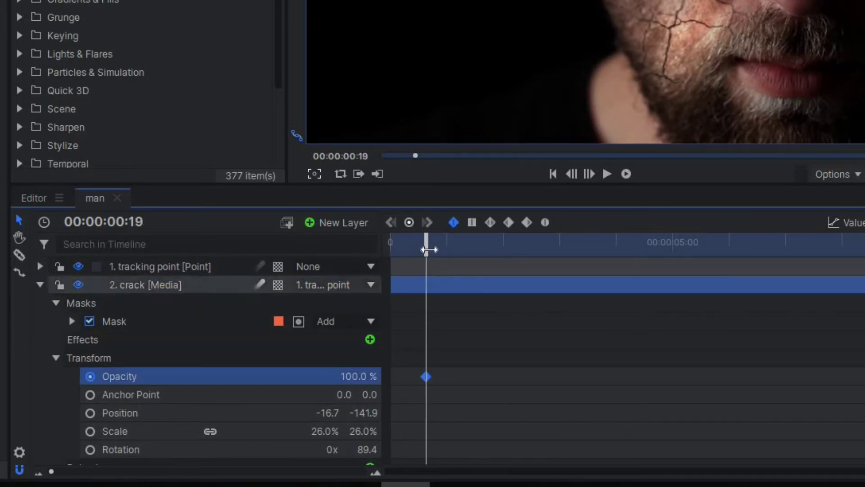
- Set the crack layer's opacity to 0% at 00:00:00:00 and scrub through the shot to check the fade-in
key(Home)
click(431, 395)
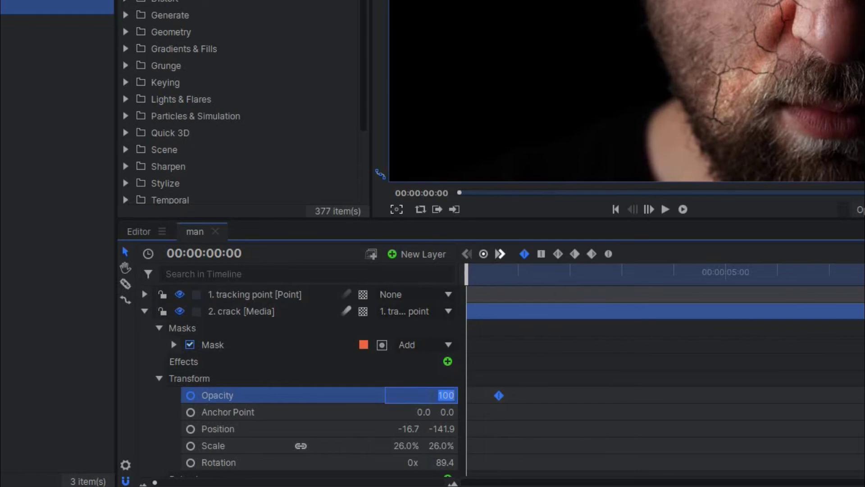
text(0)
key(Return)
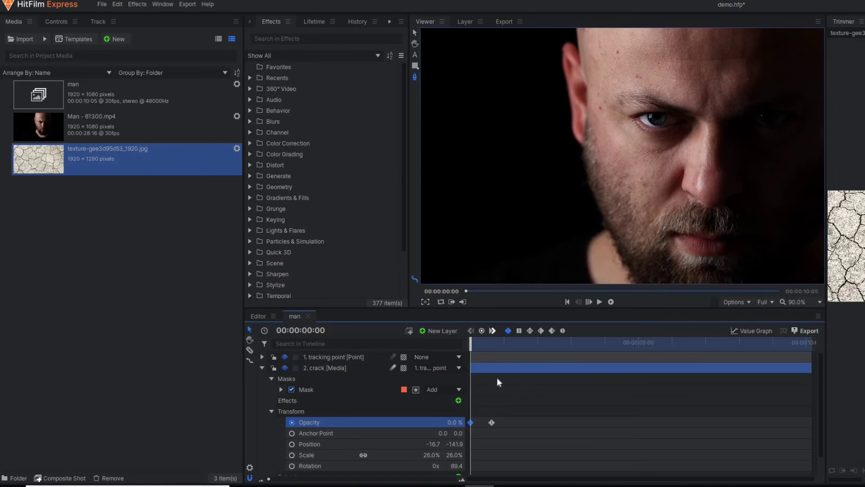
drag(476, 343, 796, 424)
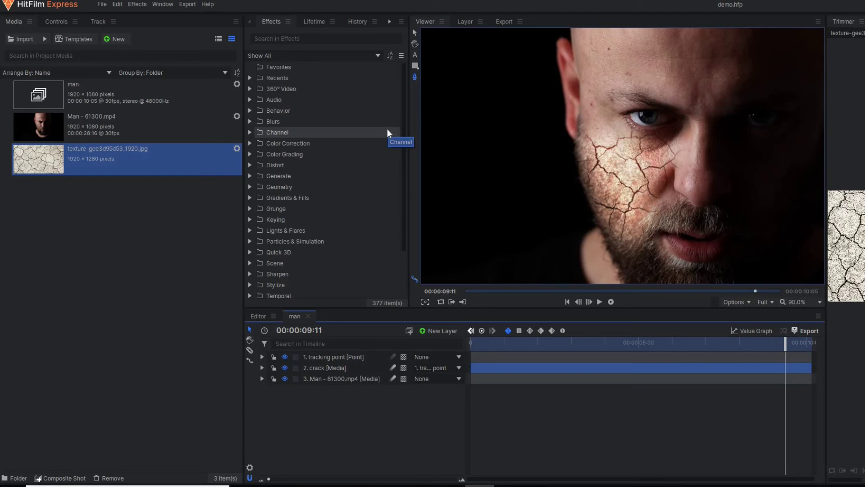
- Search the effects for gamma and apply the Color Correction Gamma effect to the crack layer
click(325, 368)
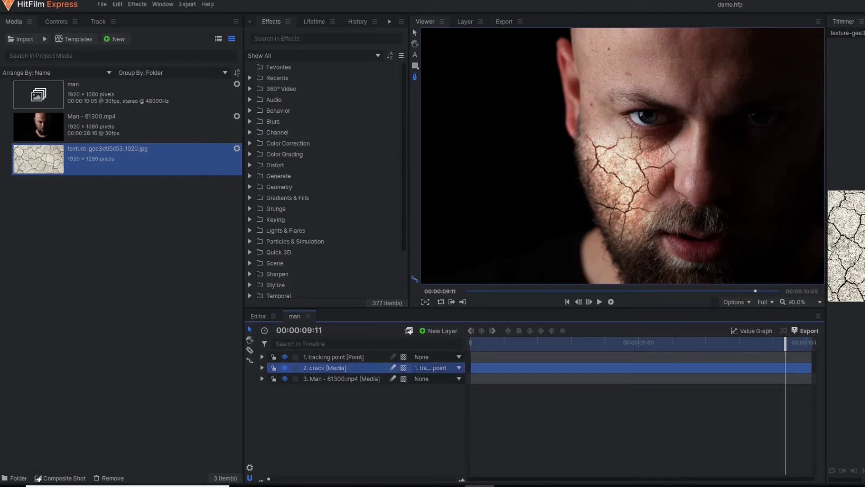
click(325, 39)
text(ga)
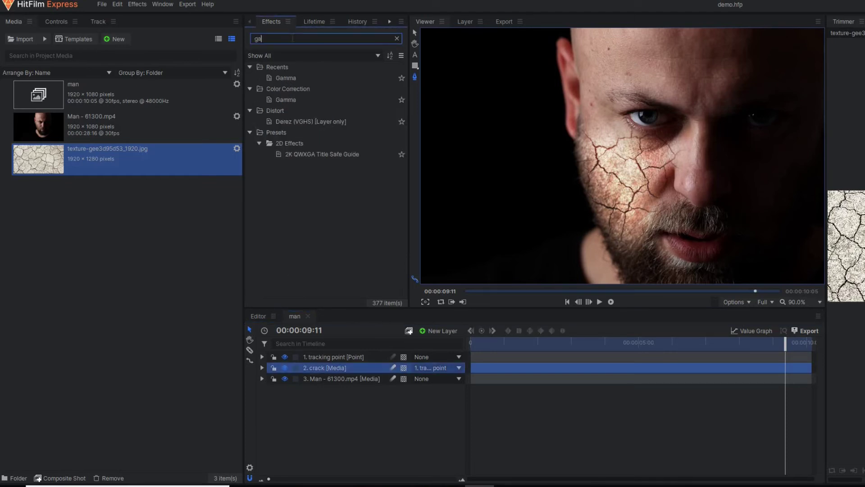
text(mma)
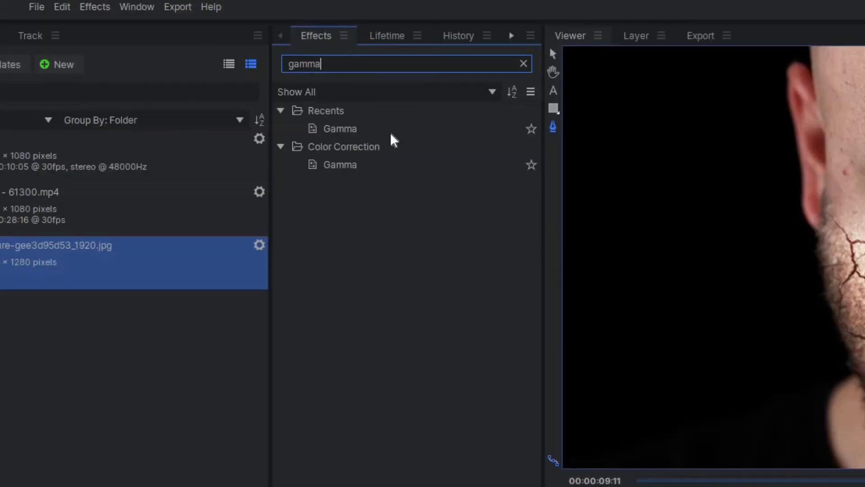
click(298, 78)
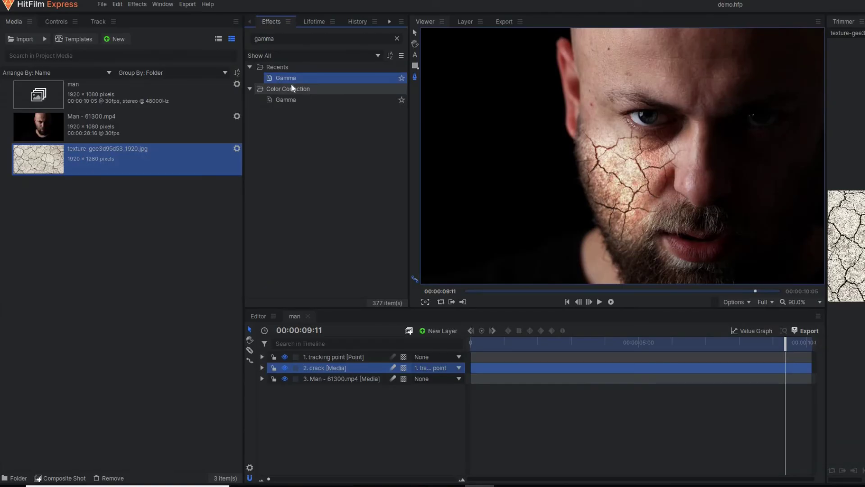
drag(306, 100, 332, 366)
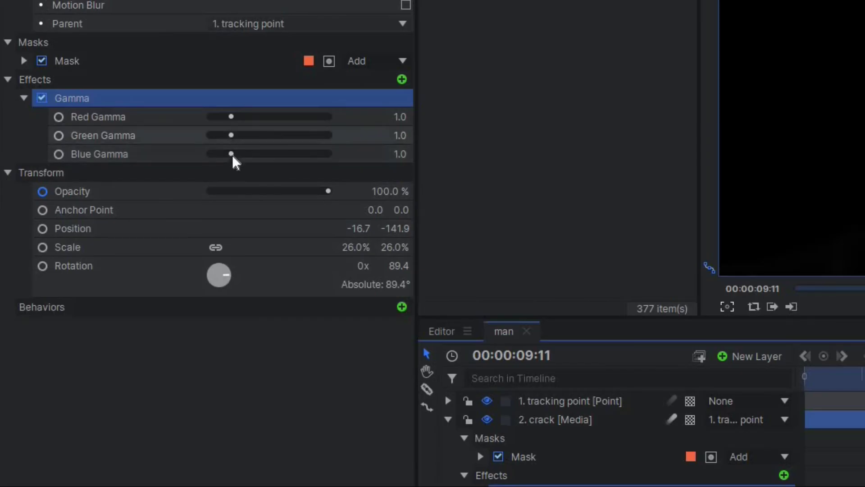
- Tint the cracks reddish by setting Red Gamma to 2.6, Green Gamma to 1.1 and Blue Gamma to 3.1
drag(253, 115, 271, 118)
drag(239, 154, 273, 158)
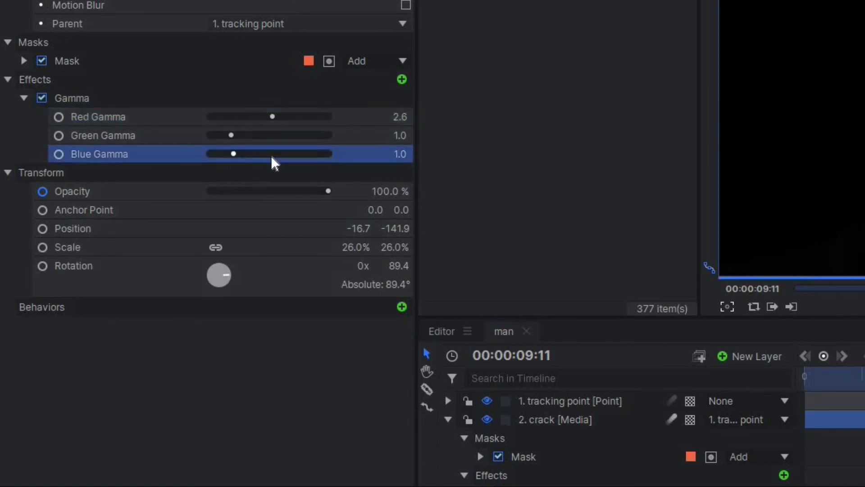
mouse_move(160, 216)
mouse_down()
mouse_move(177, 221)
mouse_move(156, 221)
mouse_up()
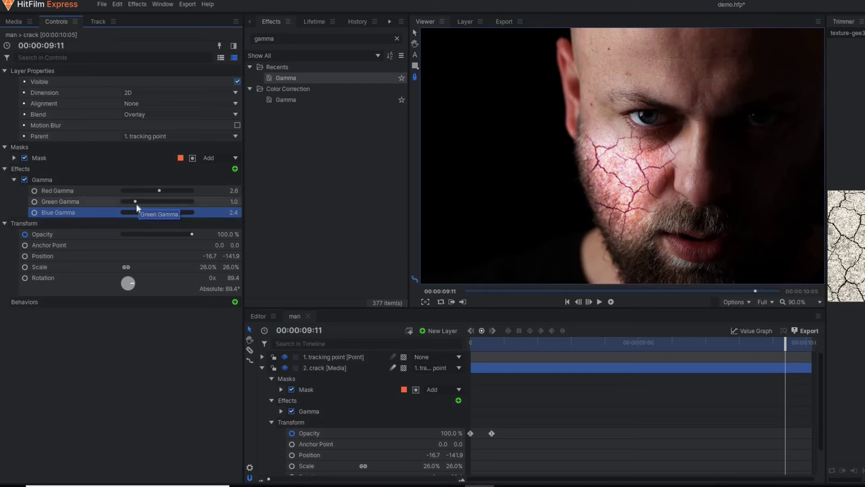
drag(148, 201, 166, 203)
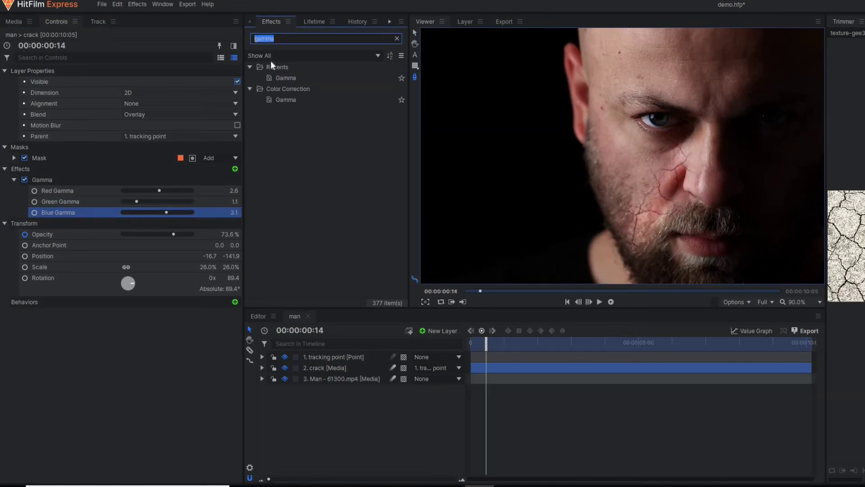
- Search the effects for glow and apply the Lights & Flares Glow effect to the crack layer
text(w)
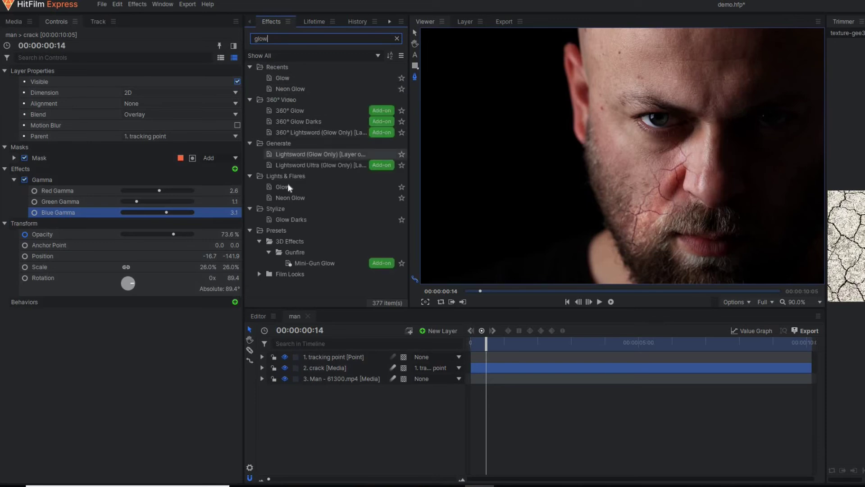
drag(289, 185, 325, 368)
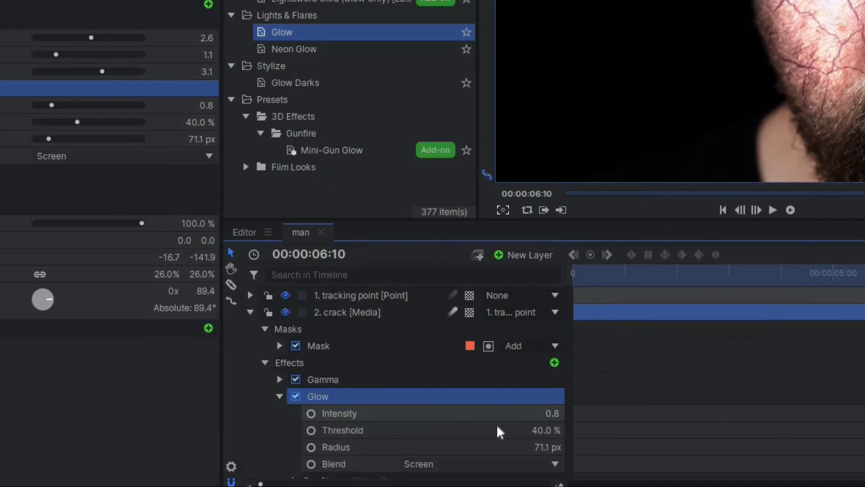
- Try a Glow intensity of 1.1, set it back to 0.8, and scrub to 00:00:08:05 to check the glow
scroll(496, 428, down, 1)
drag(552, 367, 560, 367)
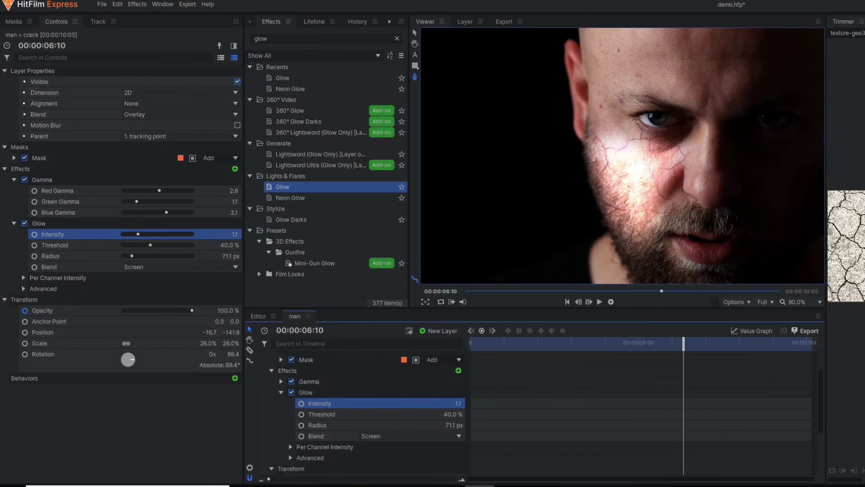
drag(464, 403, 458, 403)
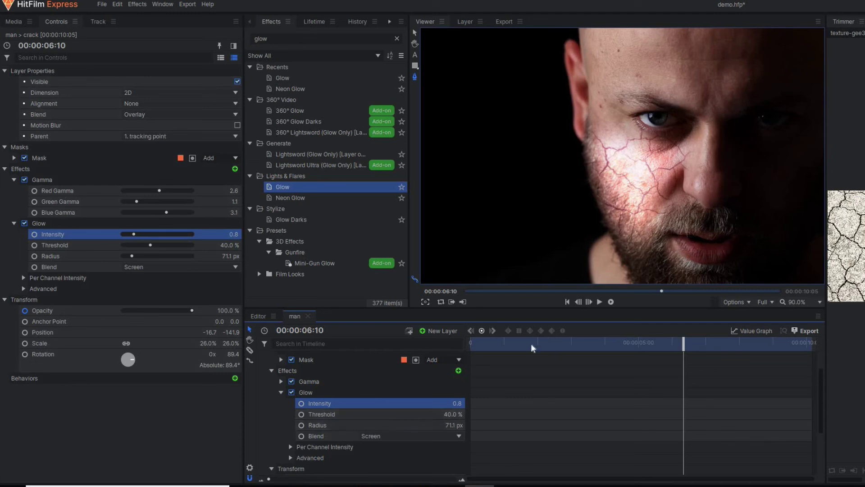
drag(528, 345, 639, 372)
drag(638, 372, 663, 372)
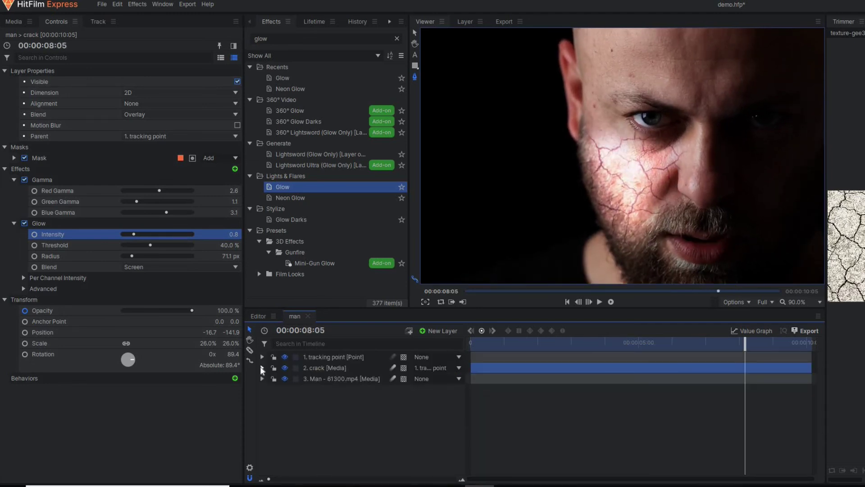